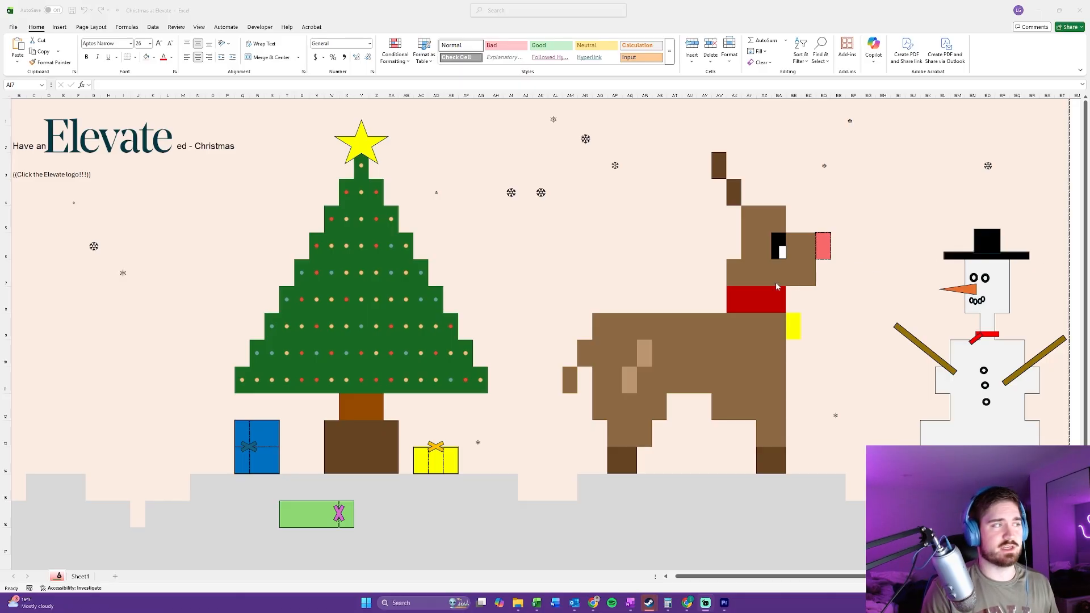
Step: Examine the reindeer's nose and bell cells and the tail cells that change colour as the sheet recalculates
left_click(365, 239)
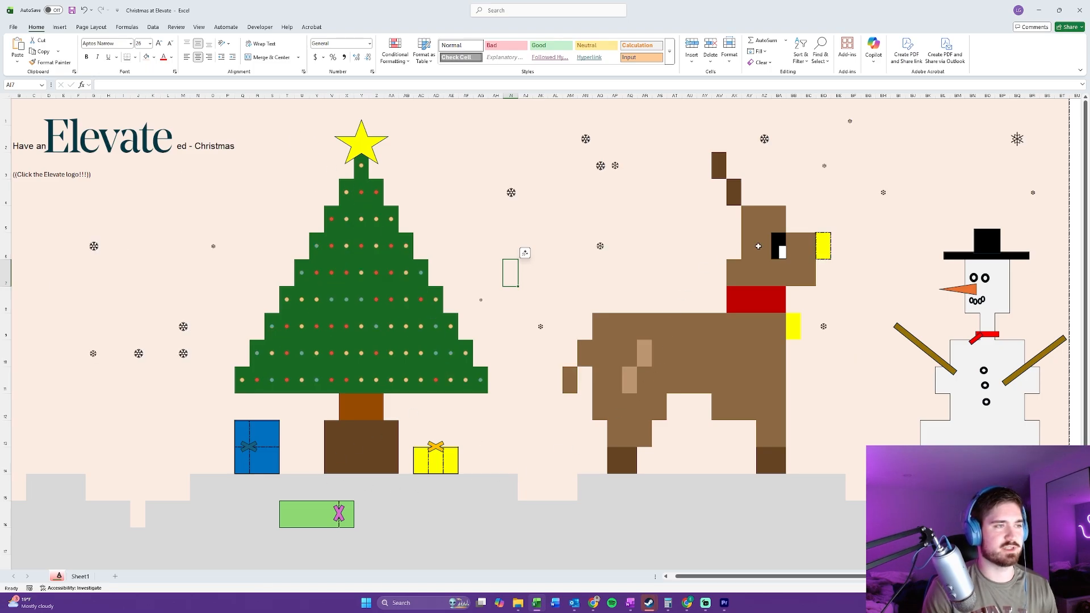
left_click(824, 247)
left_click(842, 247)
left_click(826, 280)
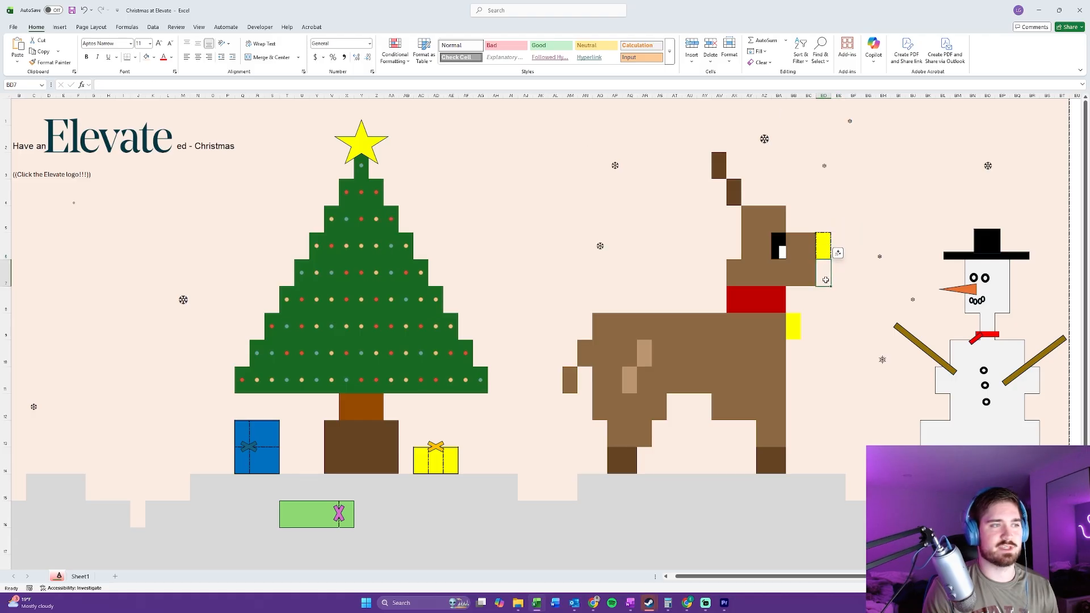
left_click(806, 298)
key("Left")
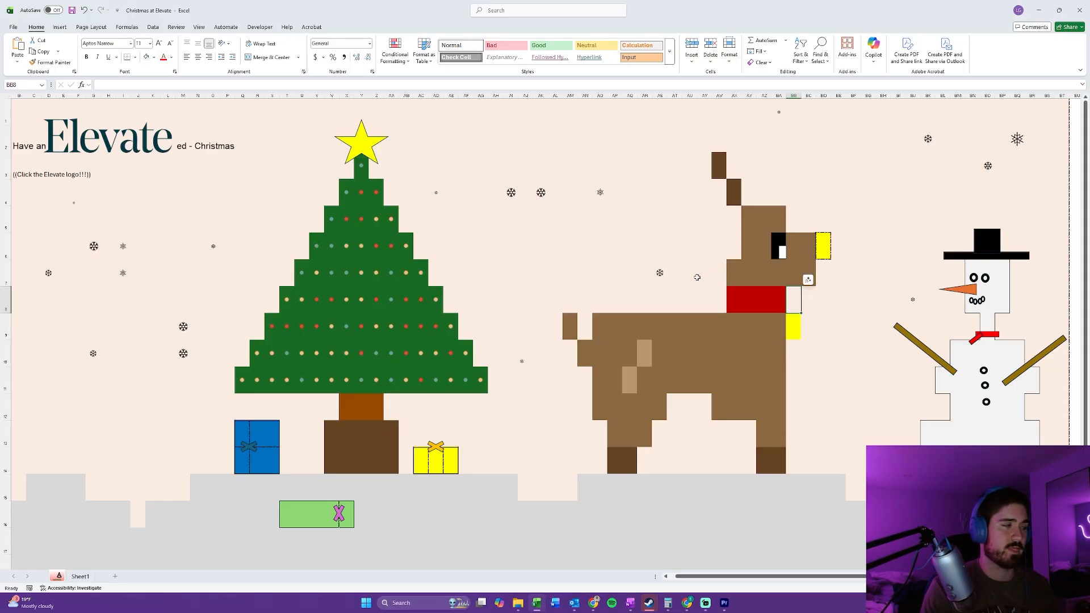
left_click(568, 193)
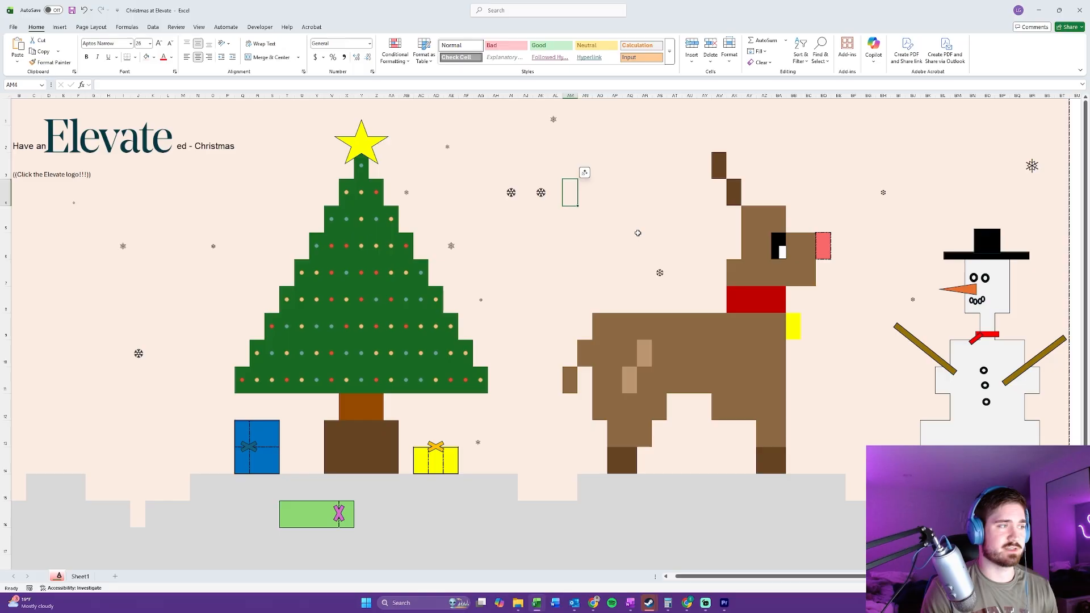
left_click(557, 353)
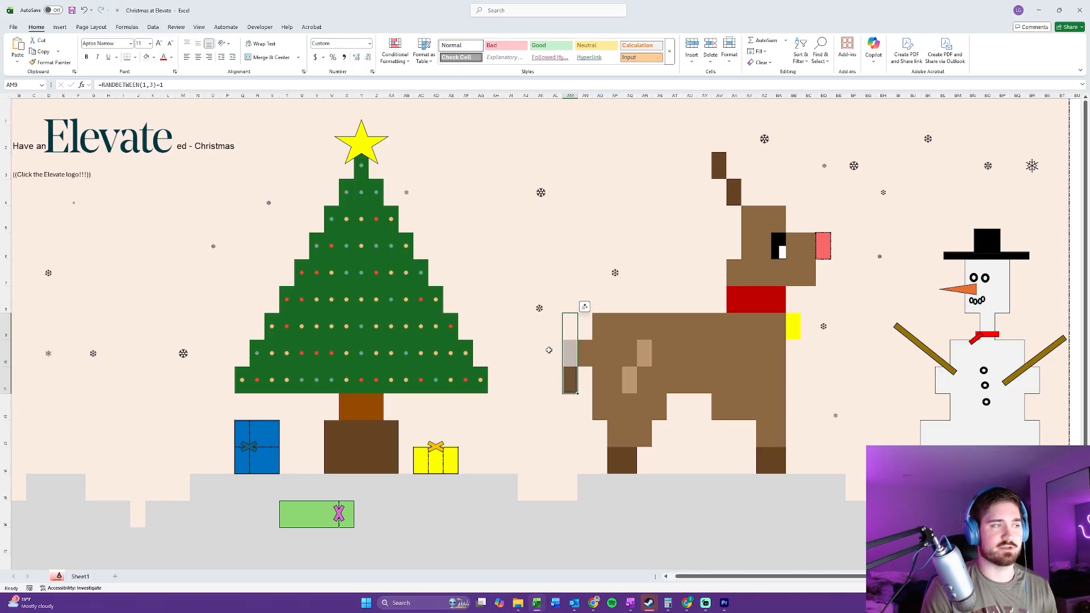
key("Left")
key("Left")
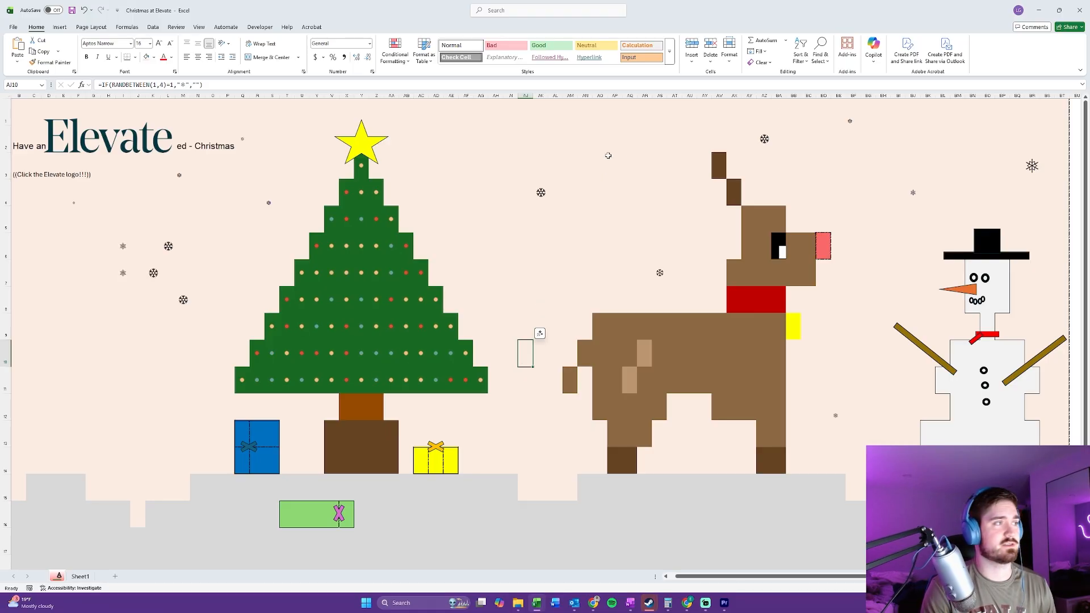
Step: Open the snowflake formula in cell AI4 and examine its RANDBETWEEN(1,4)=1 condition
key("Up")
key("Up")
key("Up")
key("Up")
key("Up")
key("Up")
key("Up")
key("Up")
key("Left")
key("Left")
key("Right")
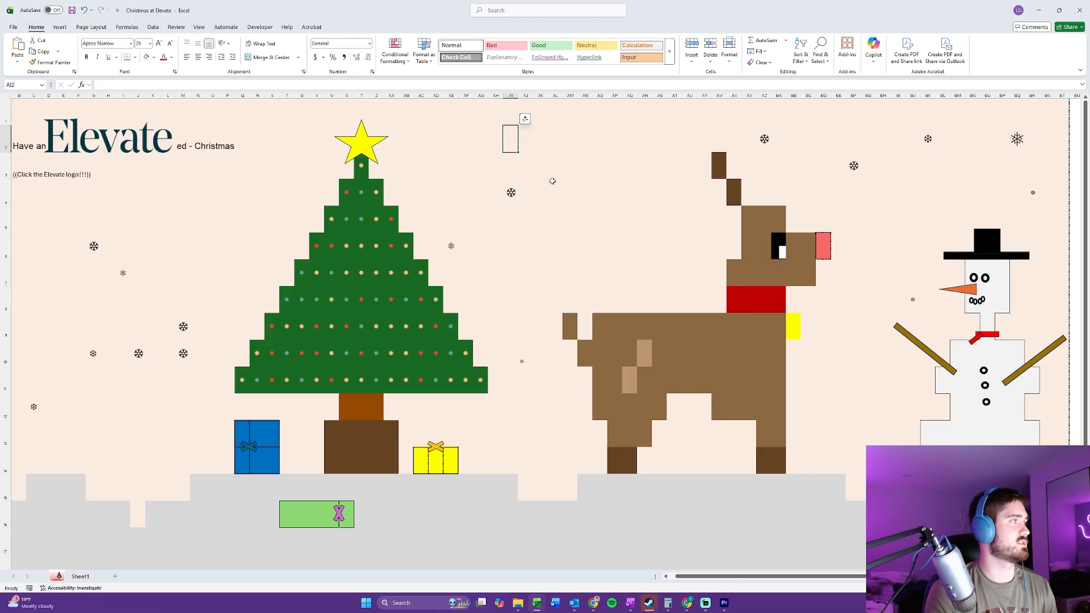
key("Down")
key("Down")
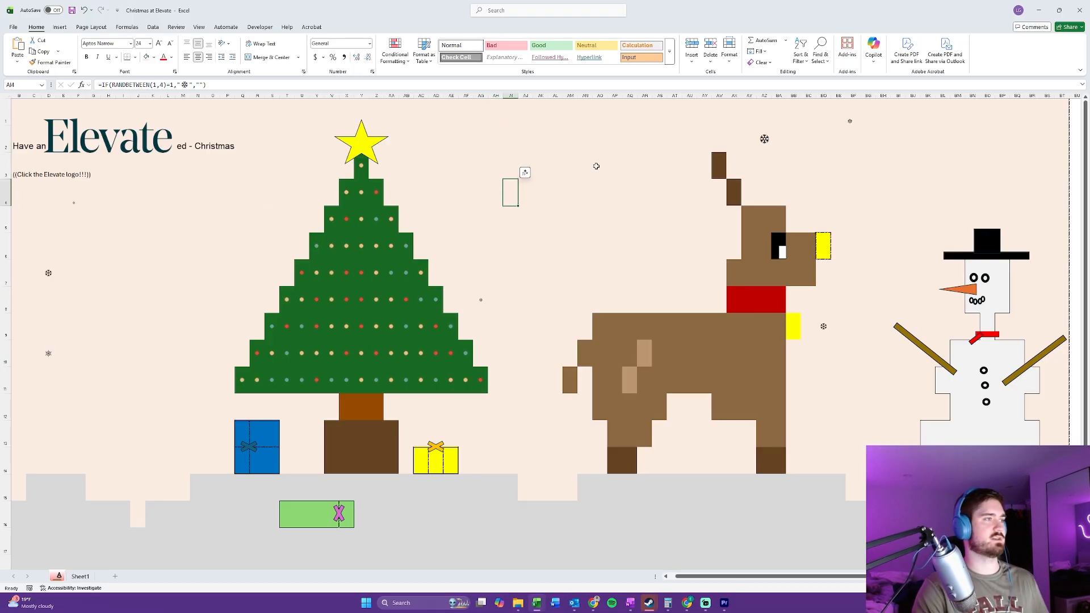
left_click(156, 84)
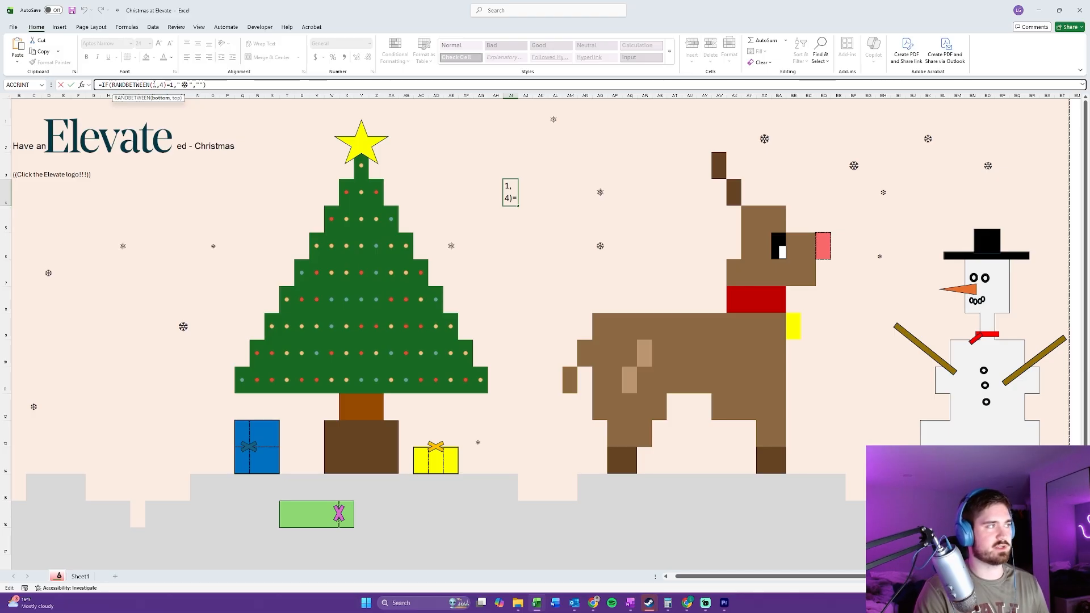
left_click_drag(152, 84, 165, 85)
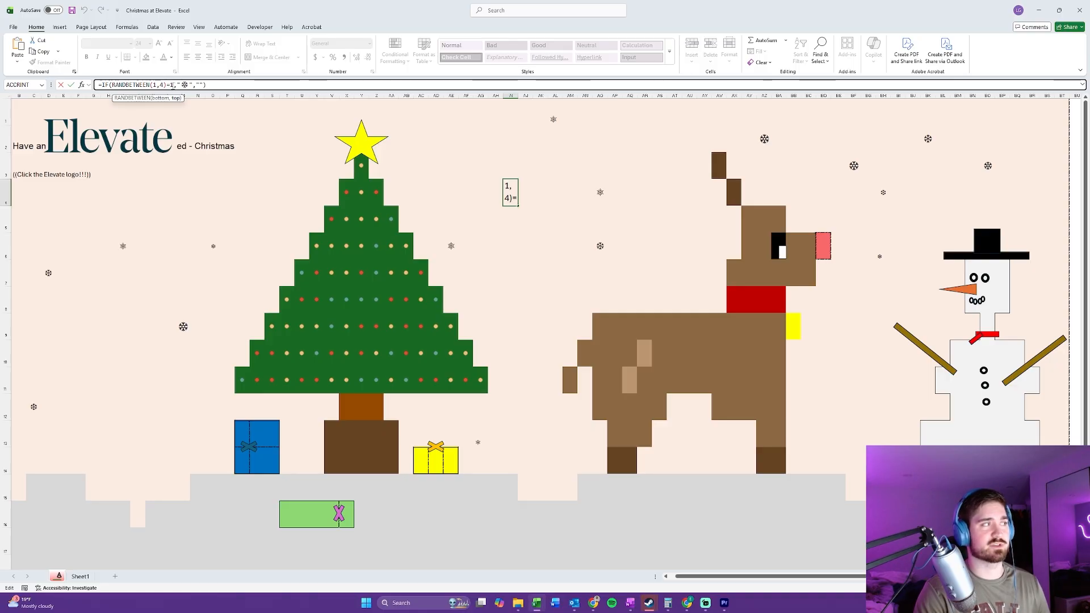
left_click_drag(173, 85, 167, 85)
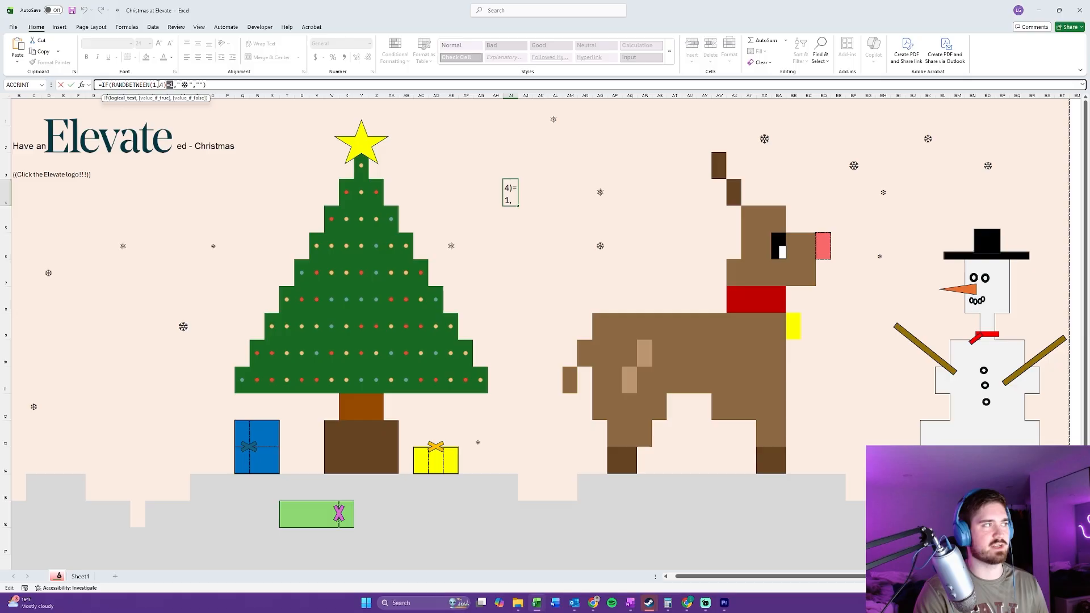
Step: Examine the snowflake value-if-true and the empty value-if-false in AI4's formula, leaving the formula as it is
left_click(193, 85)
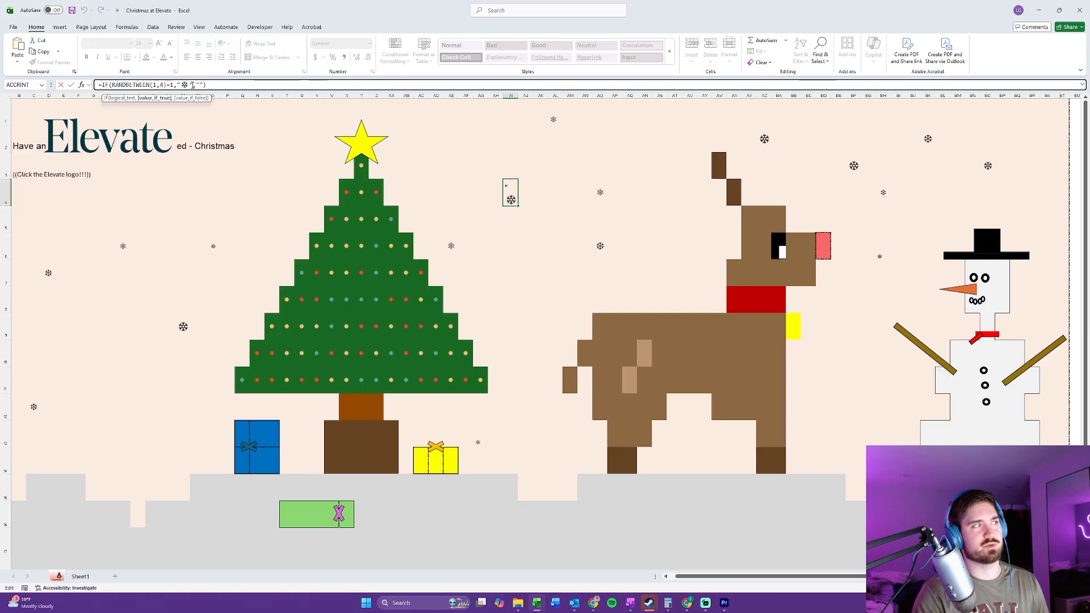
key("BackSpace")
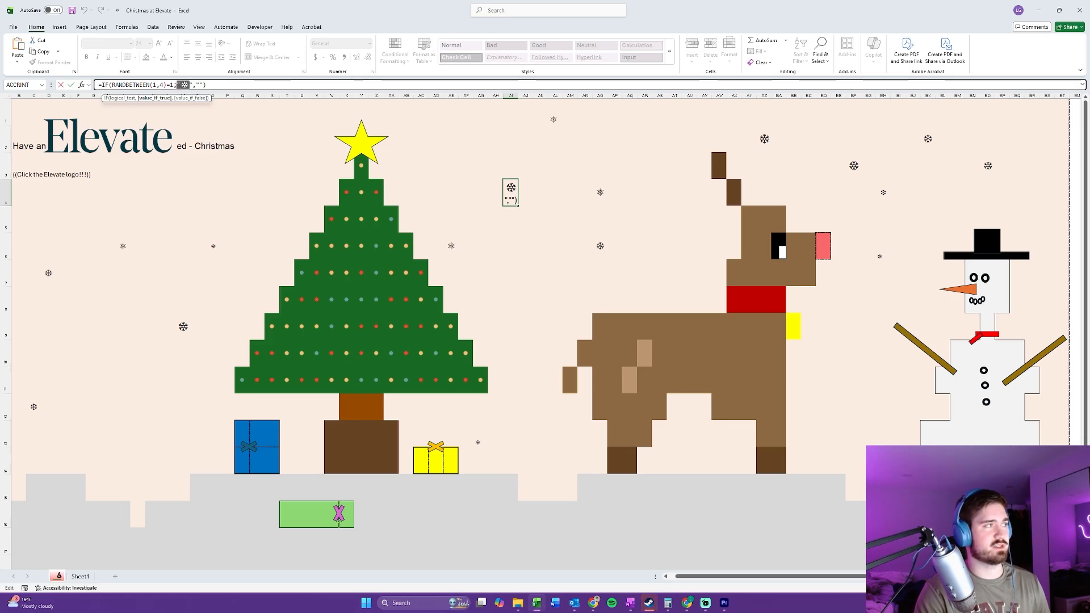
type("\"")
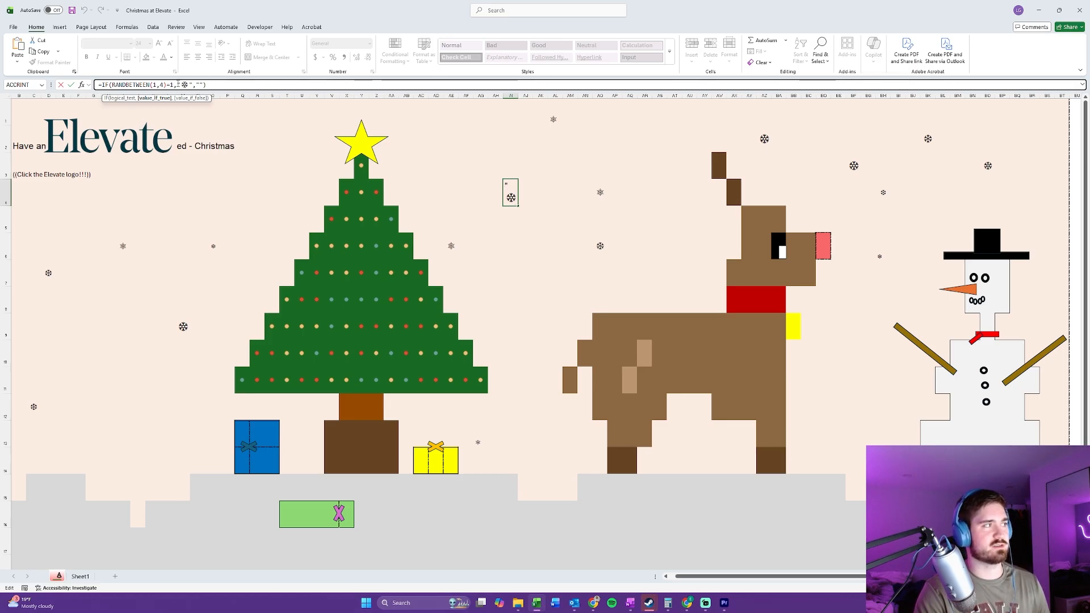
left_click_drag(186, 85, 184, 85)
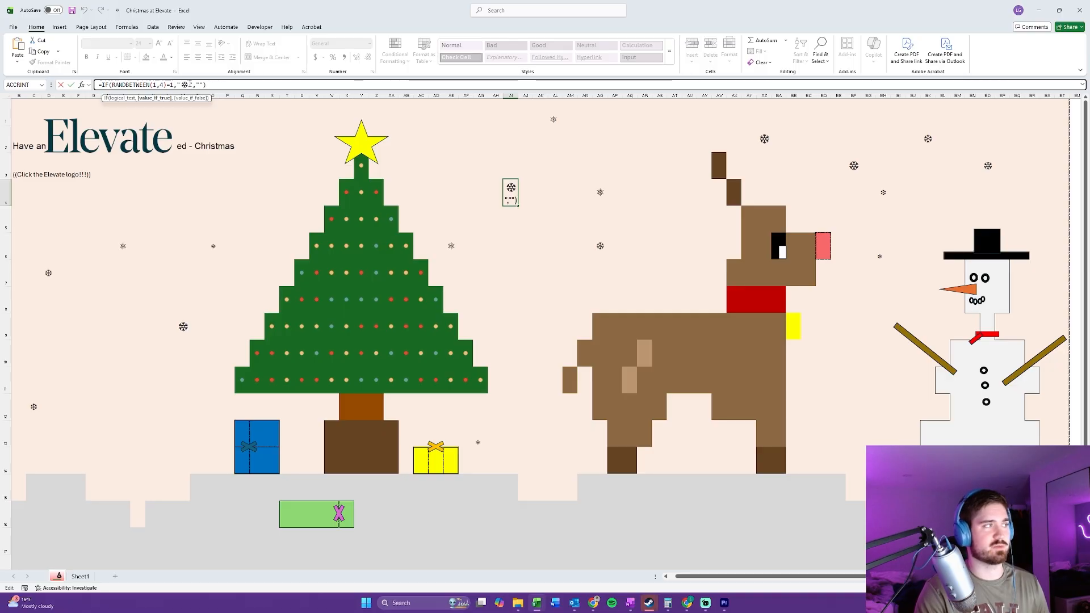
double_click(185, 84)
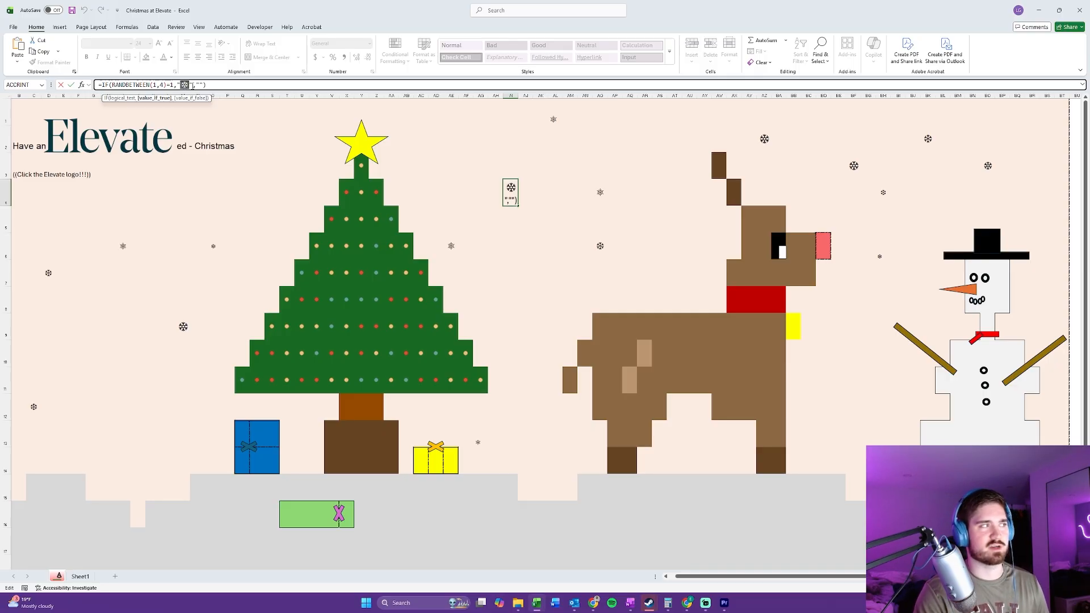
left_click(197, 85)
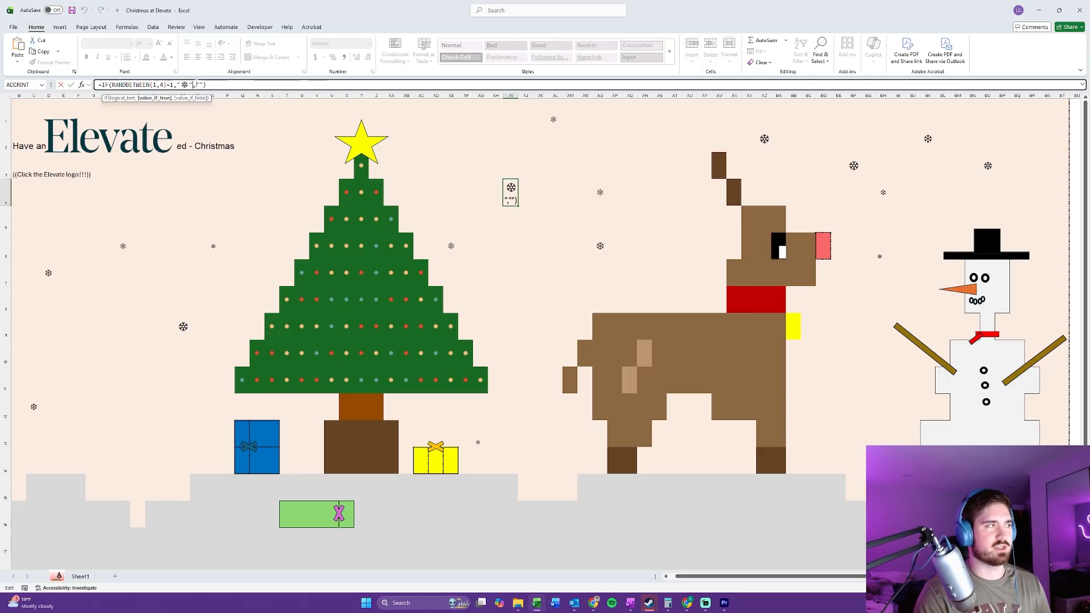
left_click_drag(194, 85, 203, 84)
left_click(203, 85)
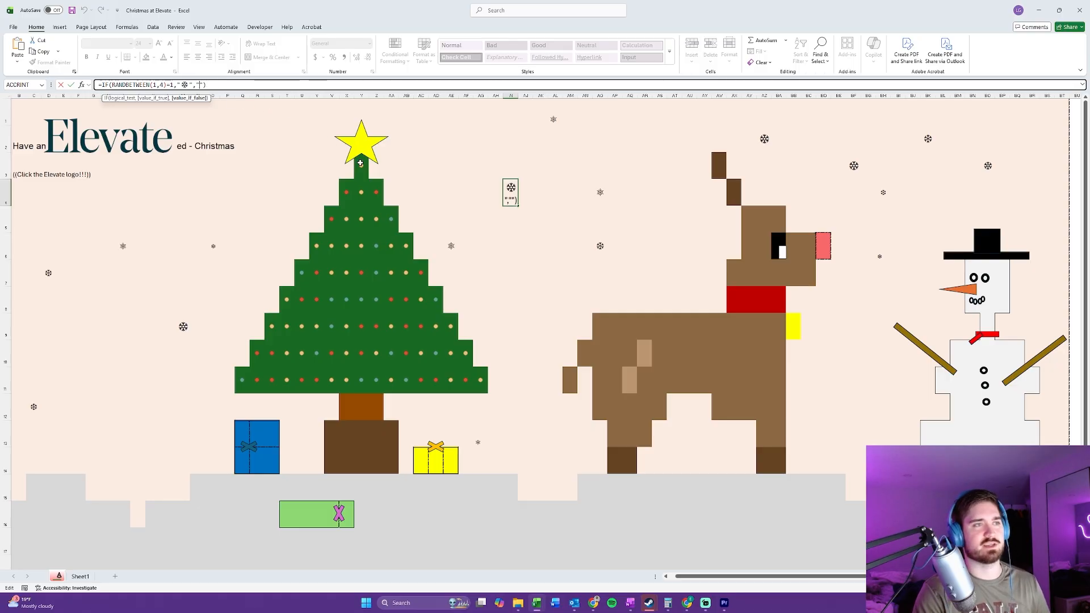
key("Return")
Step: Check the snowflake formula in cell AK4 and the sky cells around it
left_click(540, 193)
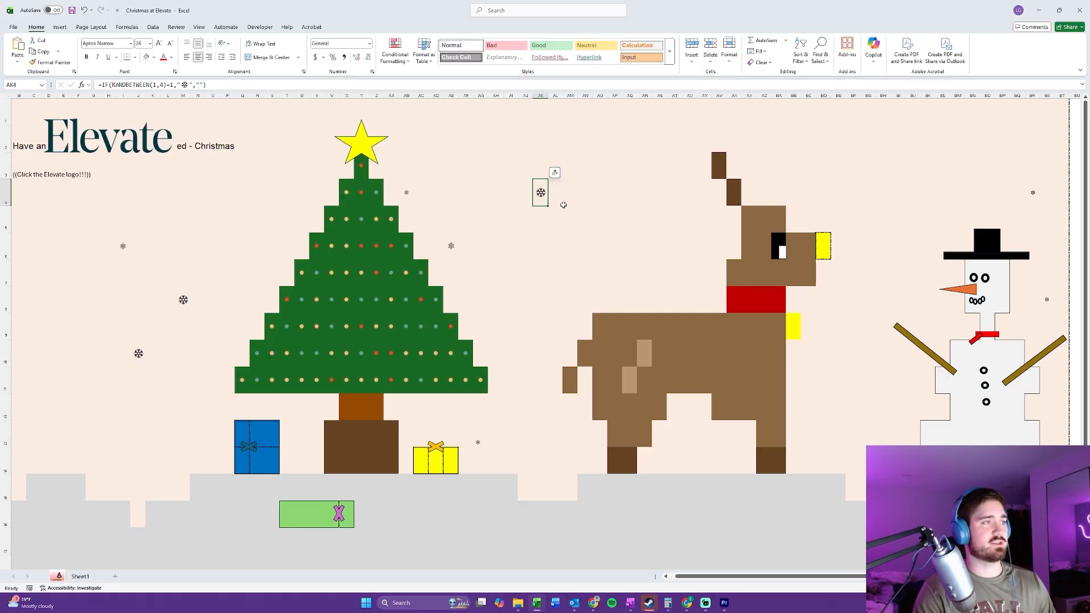
key("ctrl+c")
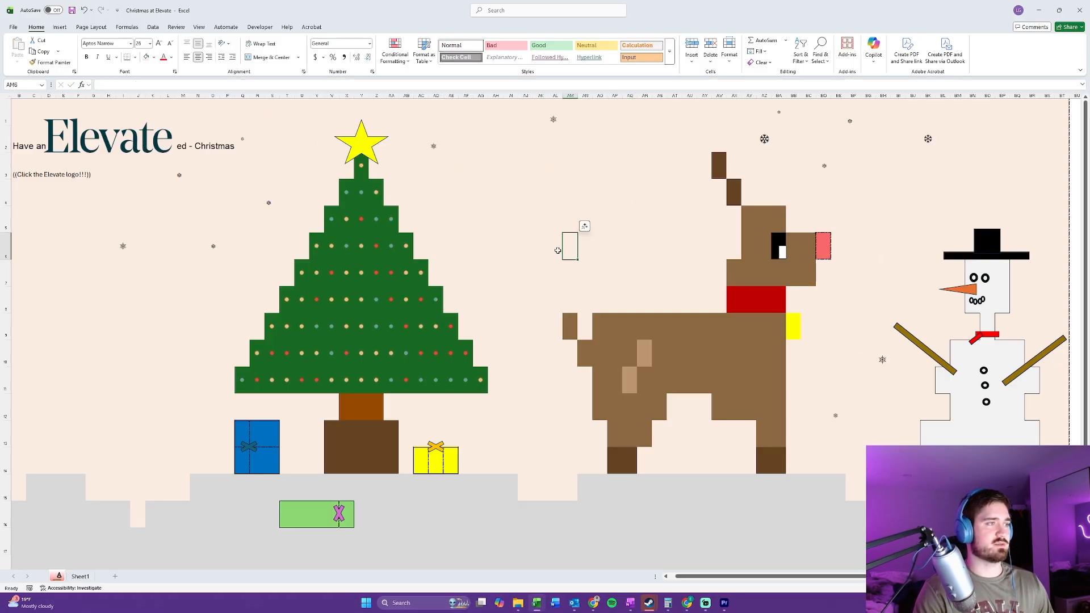
left_click(525, 186)
left_click(540, 192)
left_click(551, 243)
left_click(613, 212)
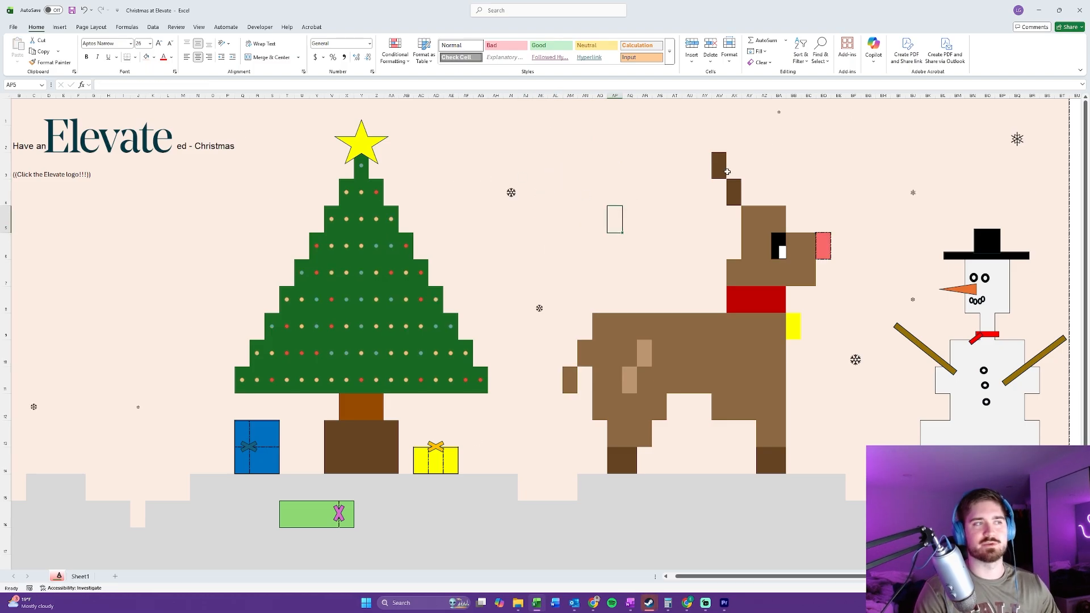
Step: Search the stock icon library for "snowflake"
left_click(585, 138)
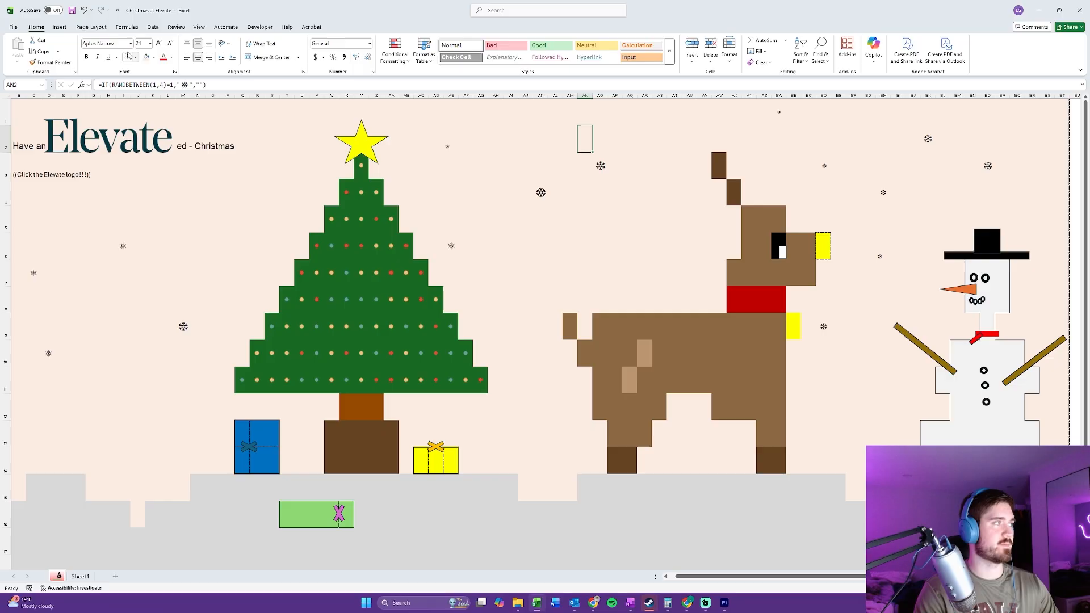
left_click(58, 28)
left_click(164, 48)
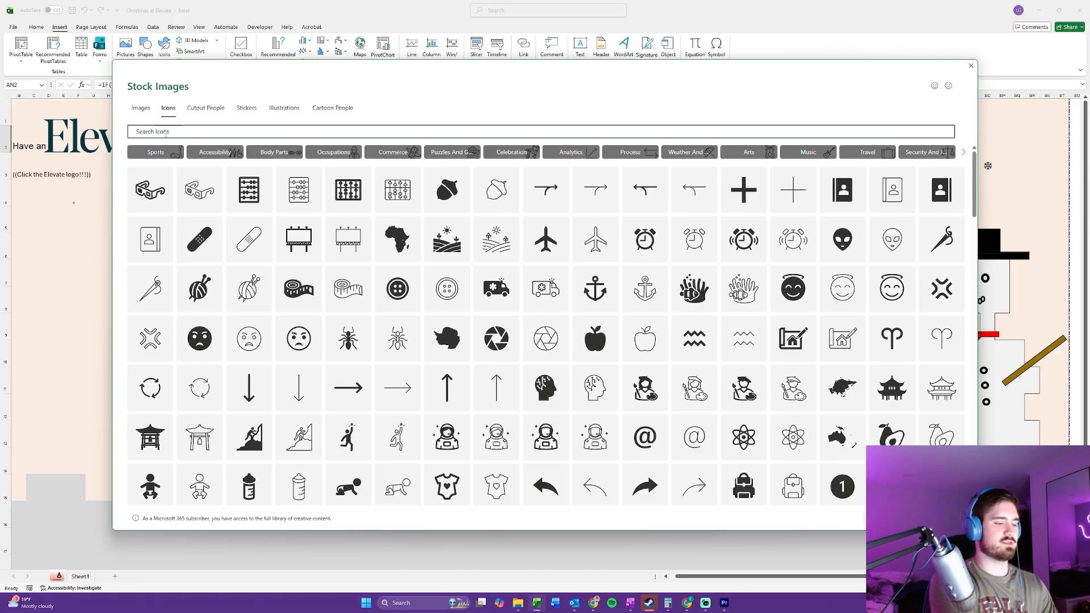
type("snowflake")
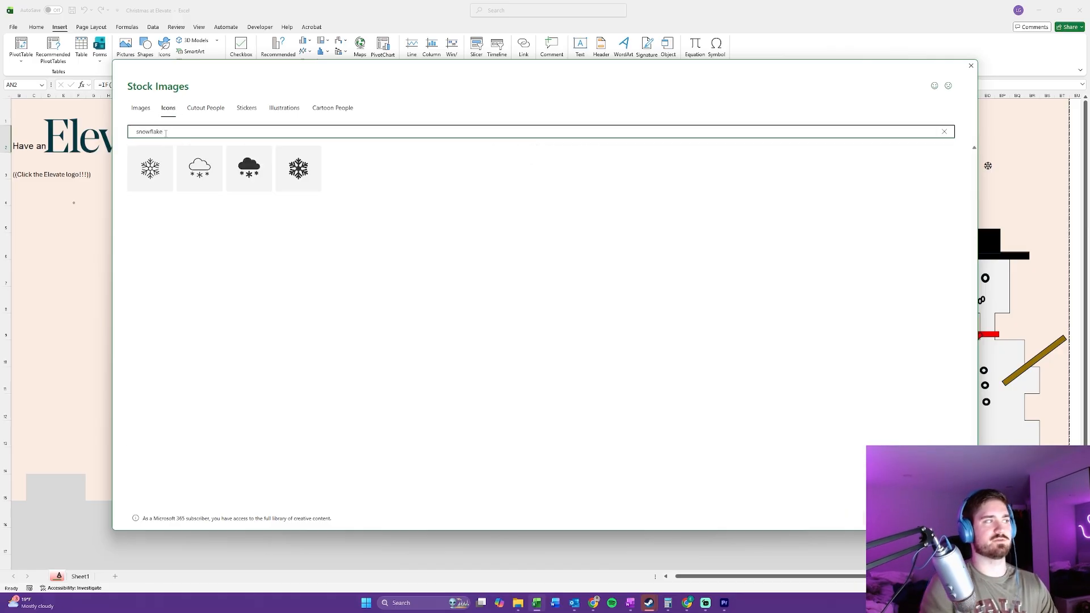
double_click(305, 171)
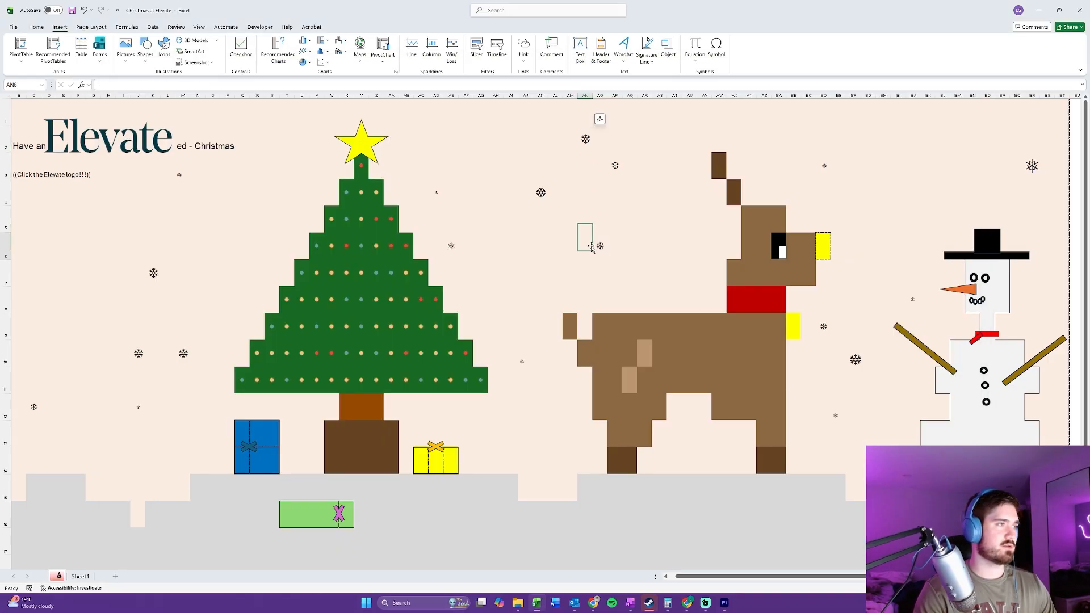
Step: Inspect the =1 test at the end of the reindeer tail formula in cell AM9 without editing it
left_click_drag(580, 252, 640, 229)
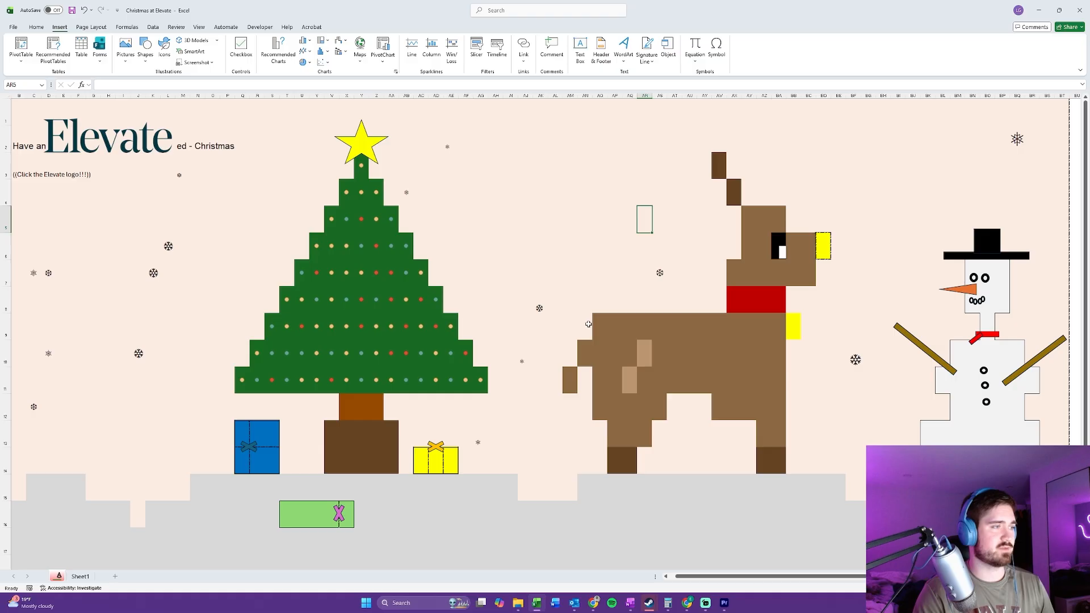
mouse_move(570, 322)
left_mouse_down()
mouse_move(575, 386)
mouse_move(574, 323)
left_mouse_up()
left_click(572, 304)
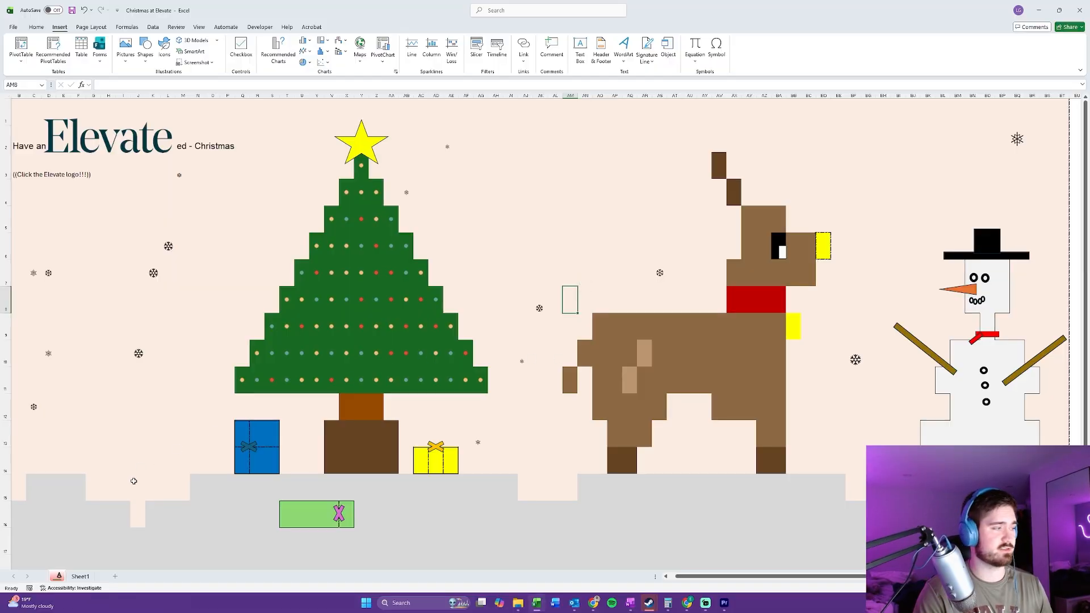
left_click(568, 333)
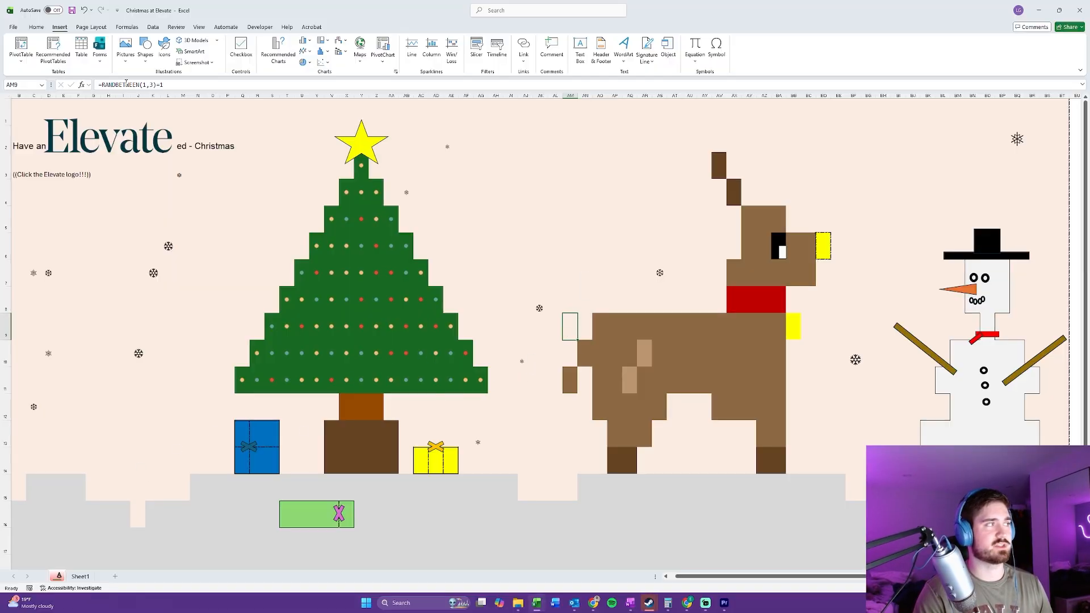
left_click_drag(154, 84, 198, 85)
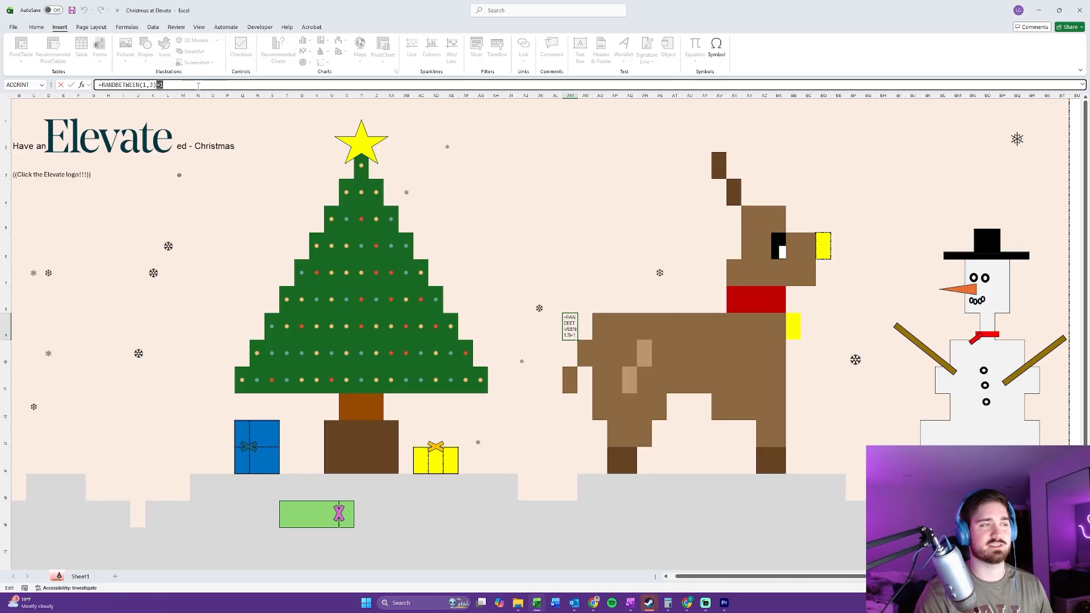
key("Escape")
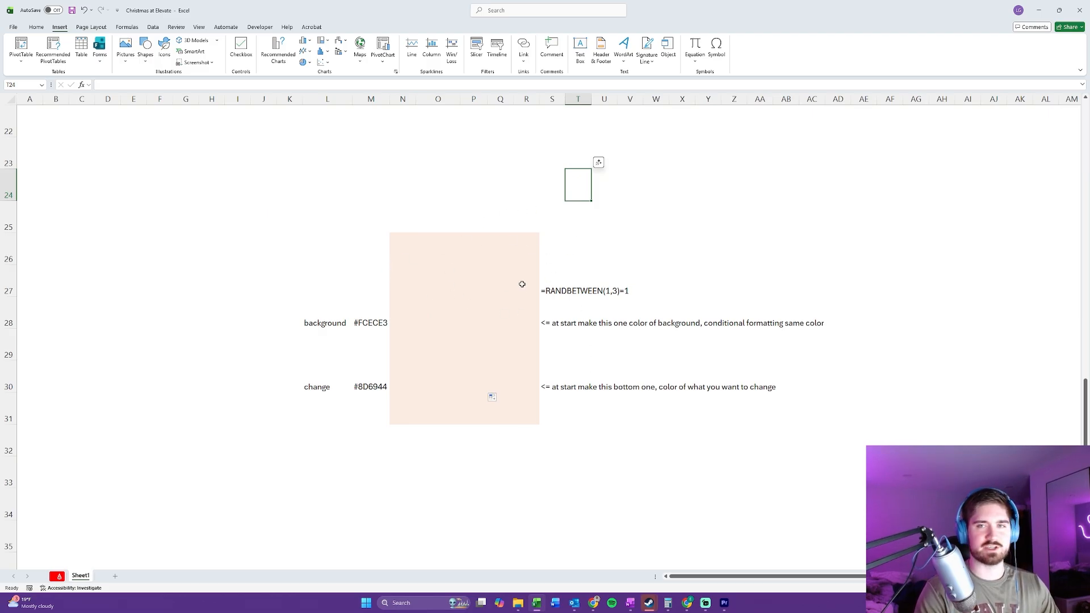
Step: Copy the =RANDBETWEEN(1,3)=1 formula from tail cell AM9 into cell P28 of the shaded example block on Sheet1
mouse_move(466, 301)
left_mouse_down()
mouse_move(476, 352)
mouse_move(431, 392)
mouse_move(477, 311)
left_mouse_up()
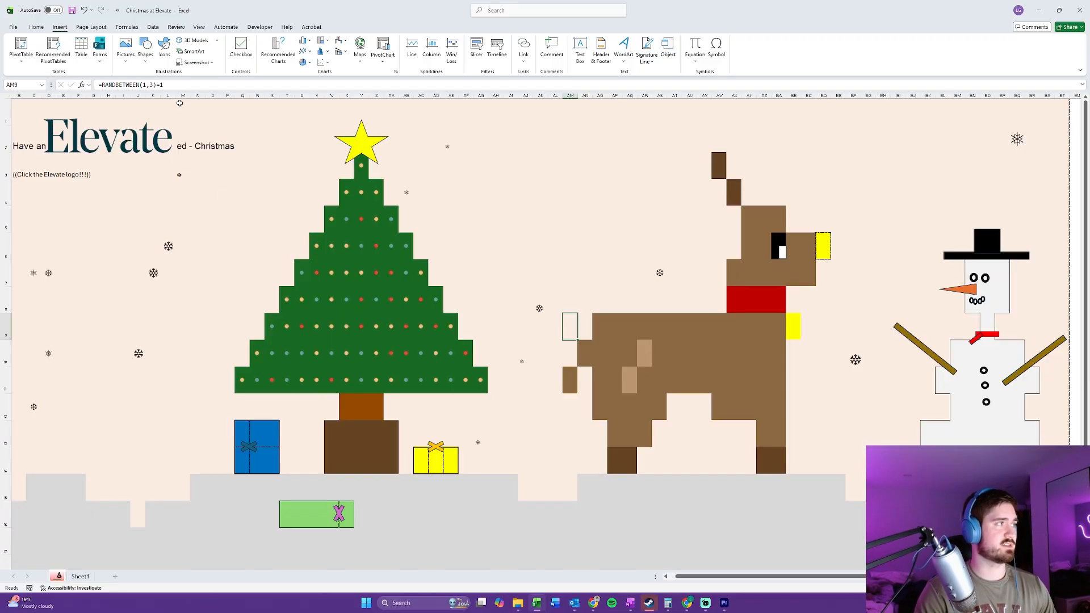
left_click_drag(165, 85, 103, 91)
key("ctrl+c")
key("Escape")
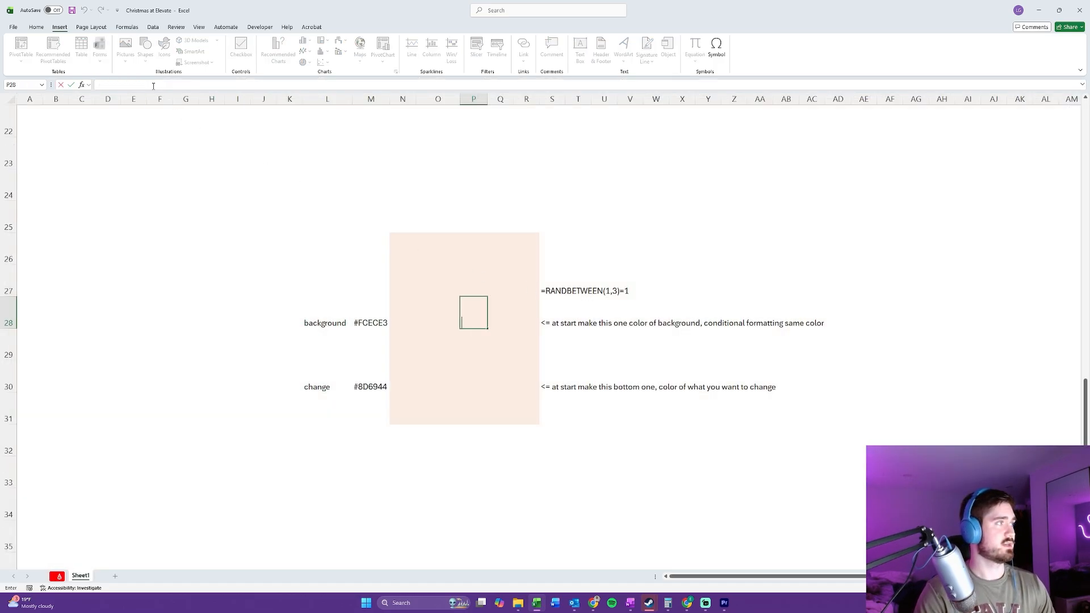
left_click(154, 86)
key("ctrl+v")
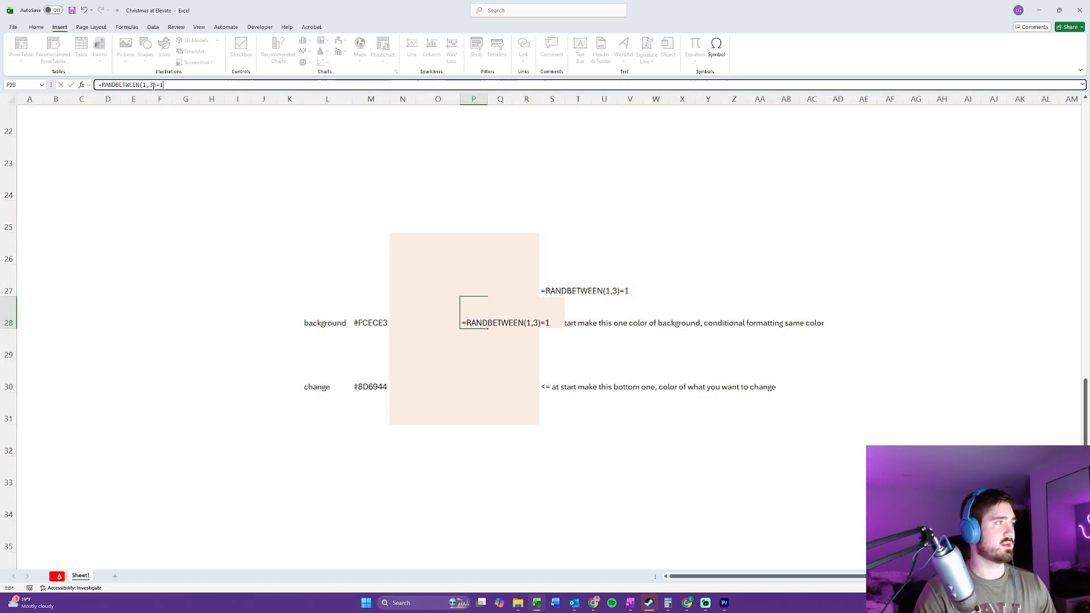
key("ctrl+Return")
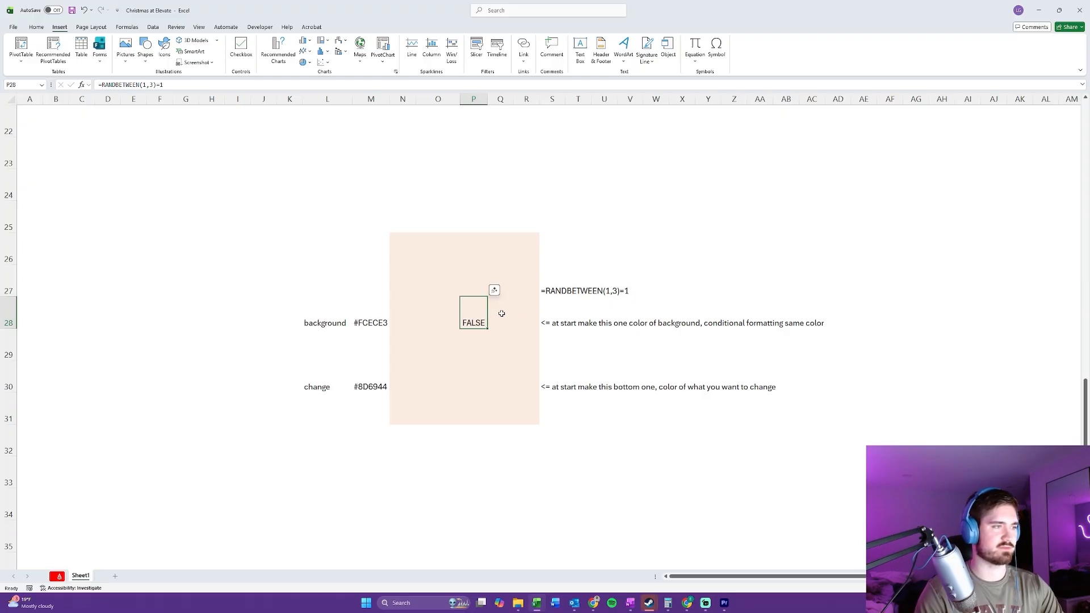
Step: Copy the change colour's hex code #8D6944 from cell M30
left_click(357, 319)
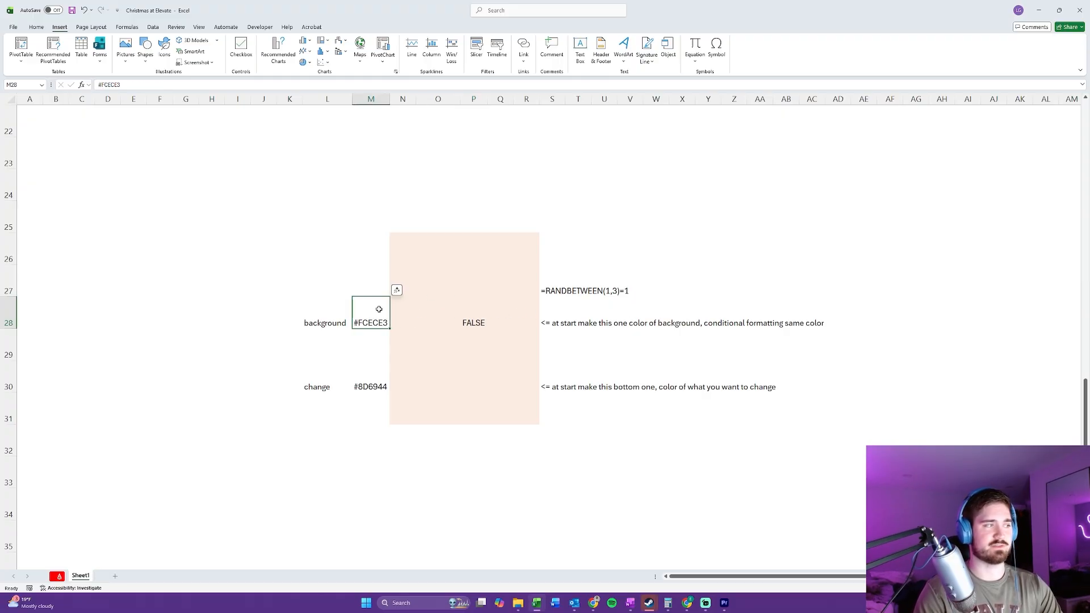
left_click(361, 386)
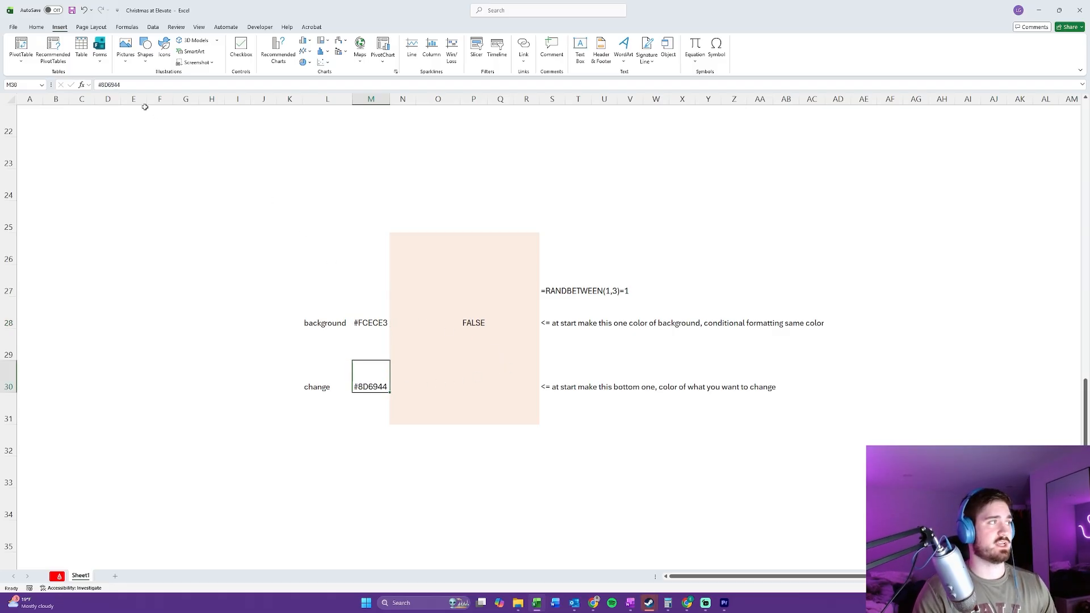
triple_click(115, 84)
key("ctrl+c")
type("c")
key("Escape")
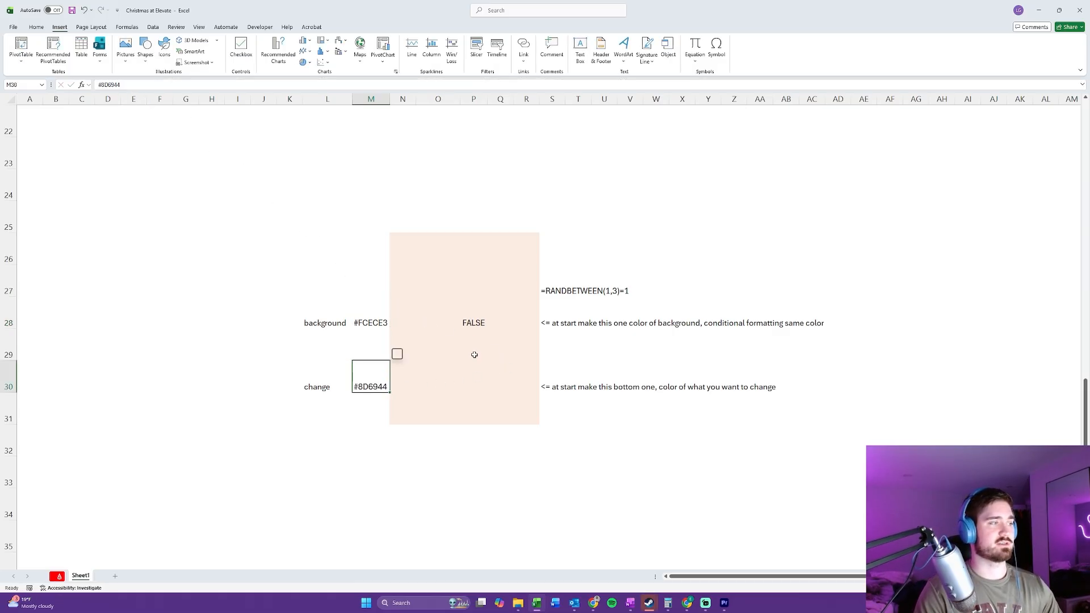
Step: Fill cell P30 in the shaded example block with the custom colour #8D6944
left_click(475, 365)
left_click(37, 27)
left_click(154, 58)
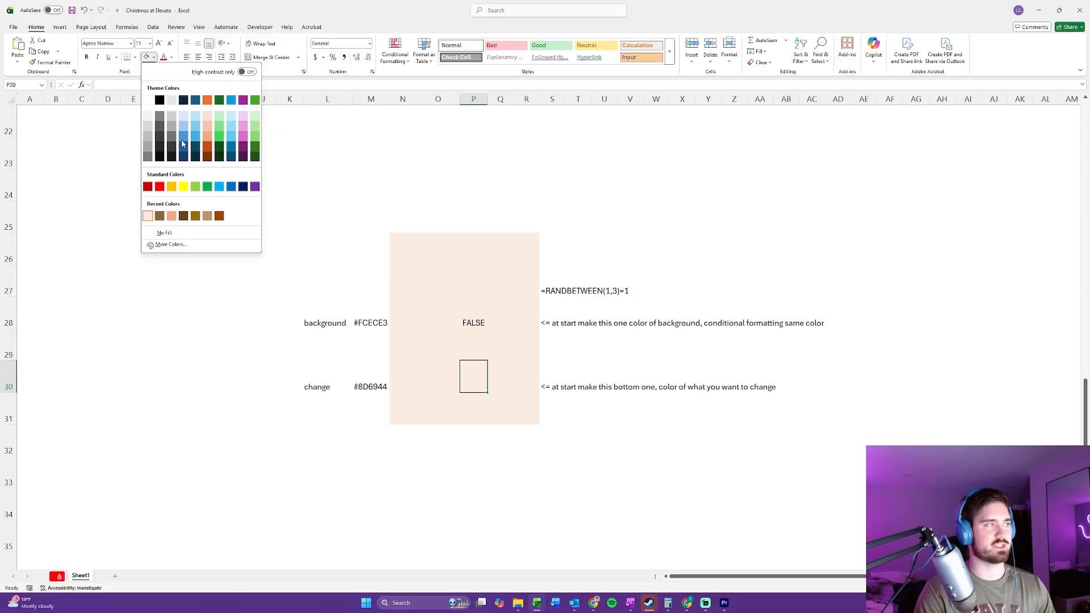
left_click(169, 245)
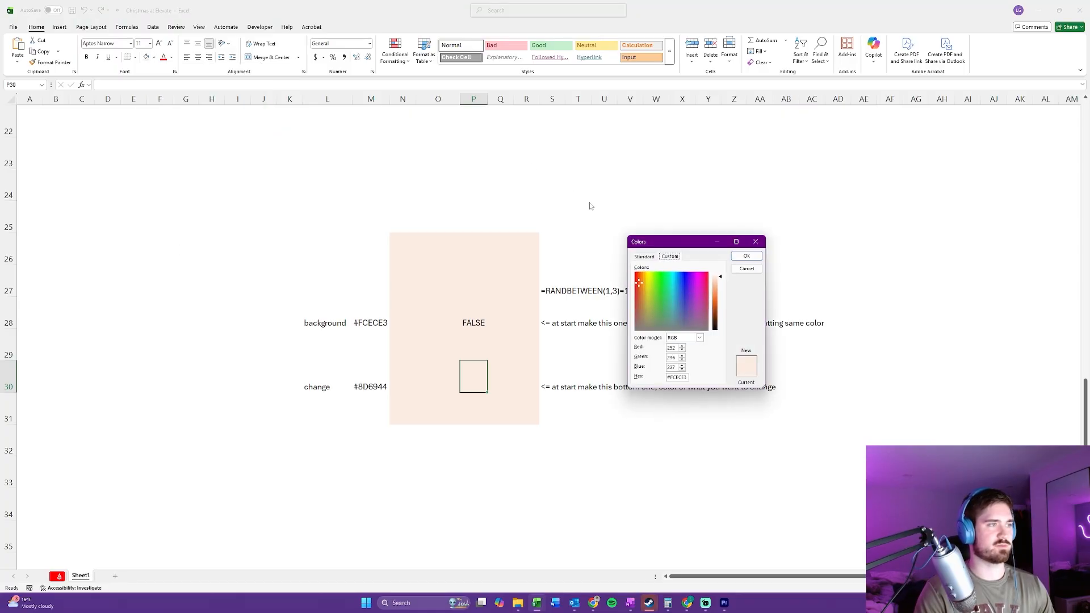
double_click(679, 377)
key("ctrl+v")
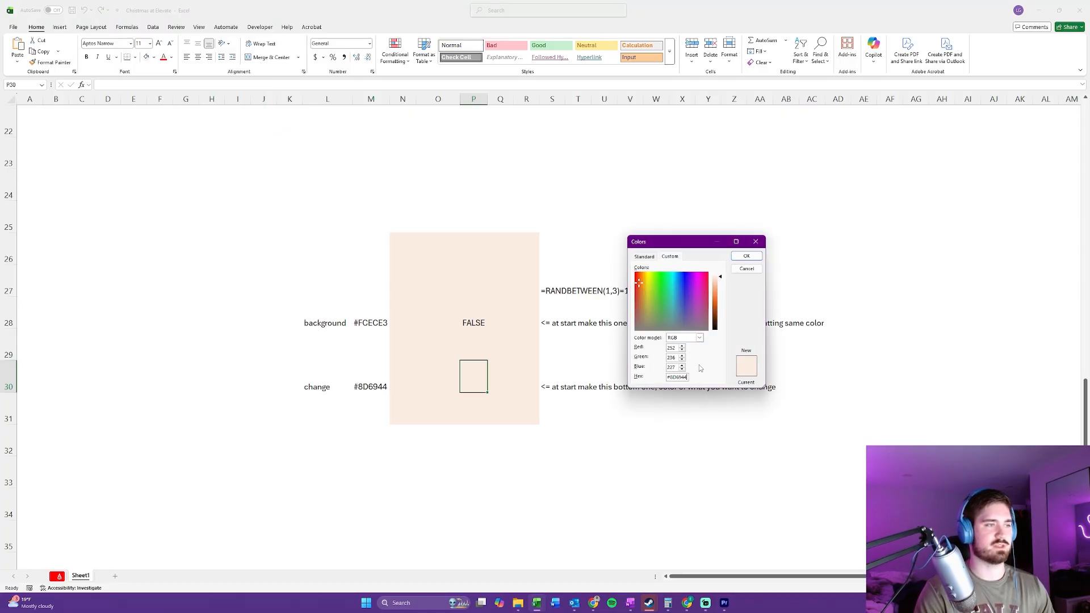
left_click(746, 256)
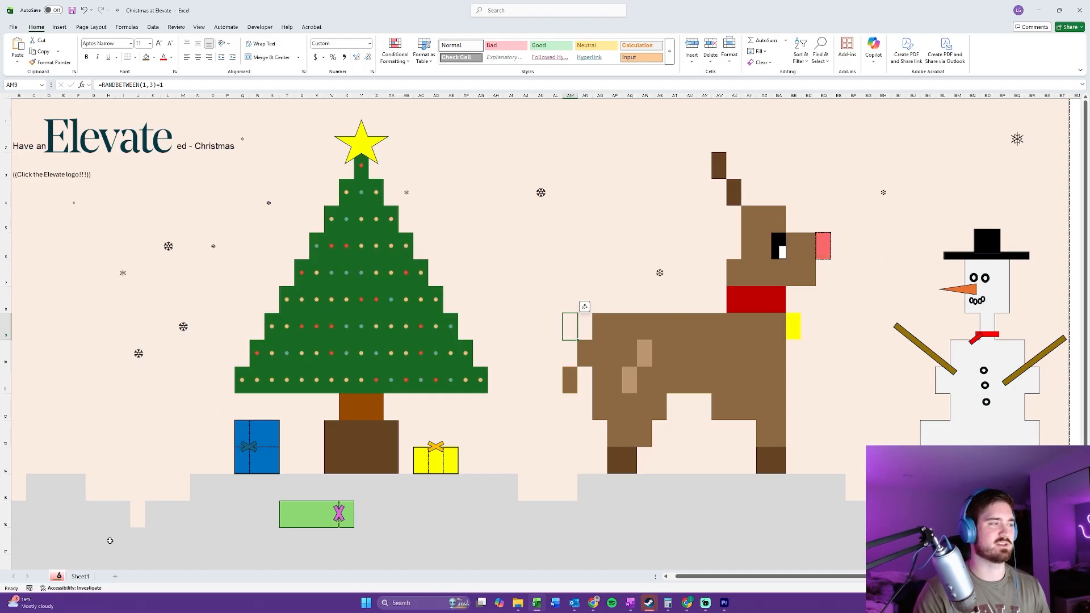
Step: Return to Sheet1 and recalculate twice to check how the formula result in cell P28 behaves
left_click(81, 576)
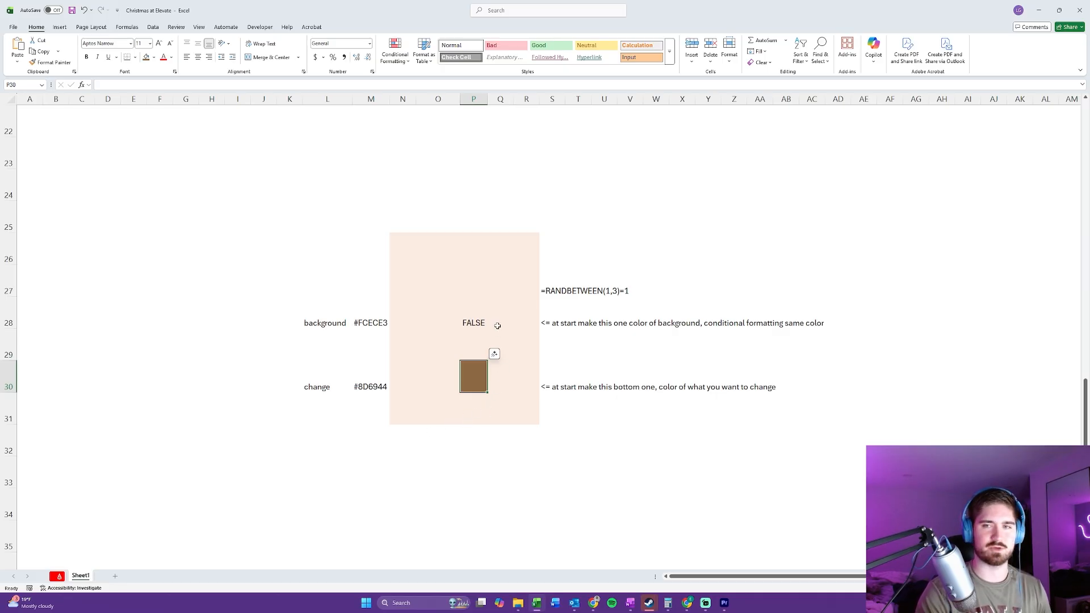
left_click(526, 349)
left_click(473, 318)
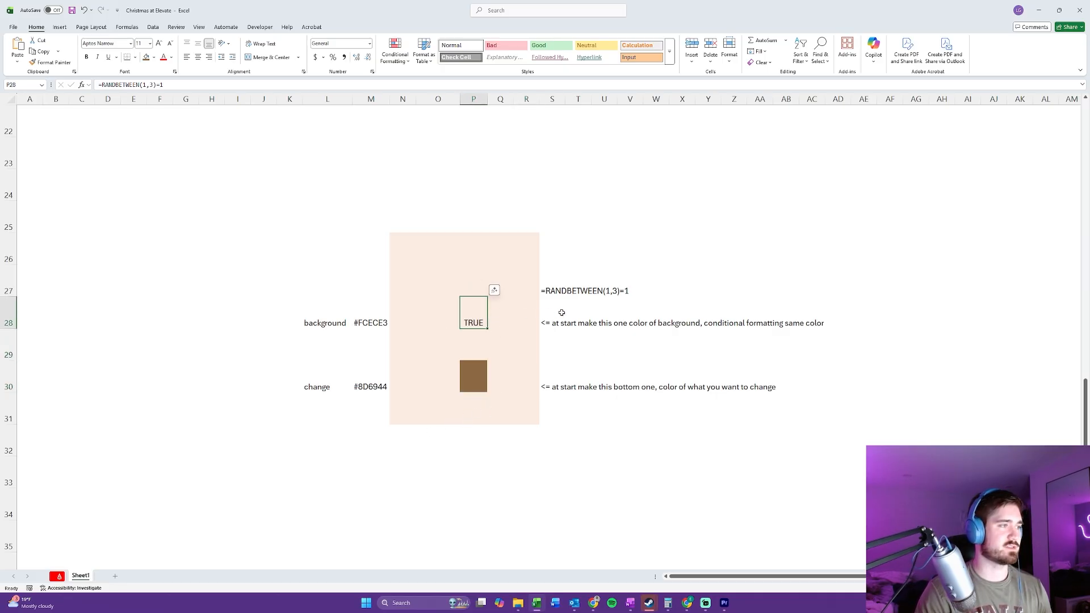
key("F9")
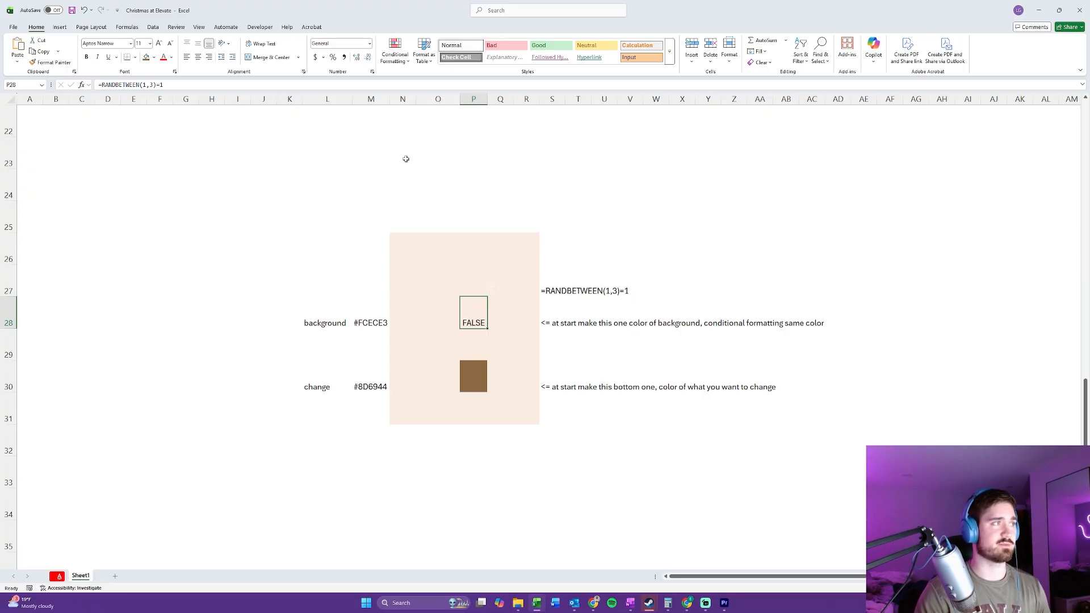
key("F9")
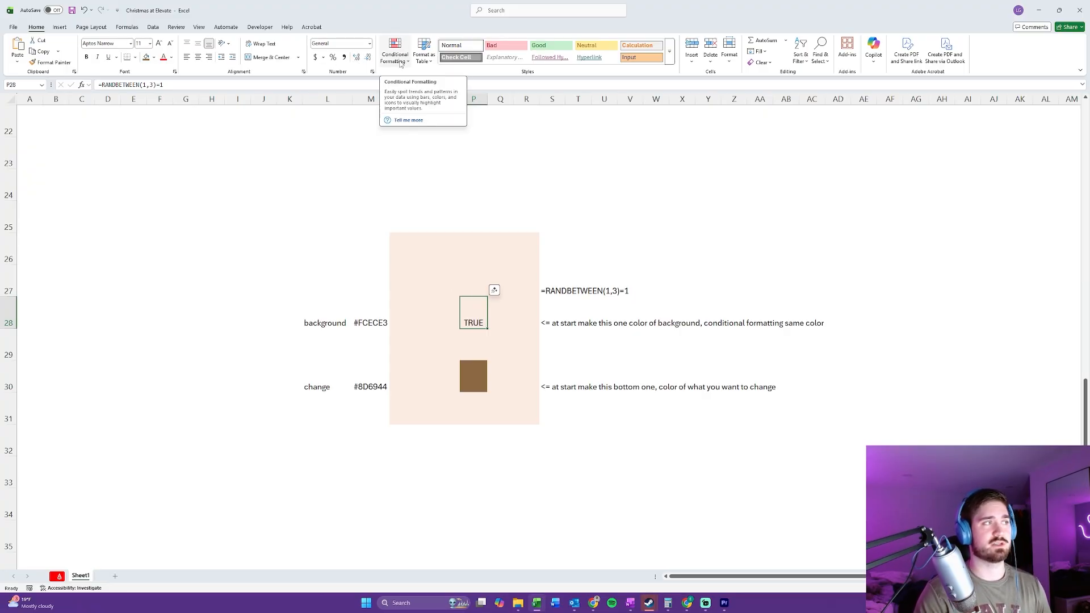
Step: Create a formula-based conditional formatting rule for cell P28 with the condition =$P$28=false
left_click(398, 58)
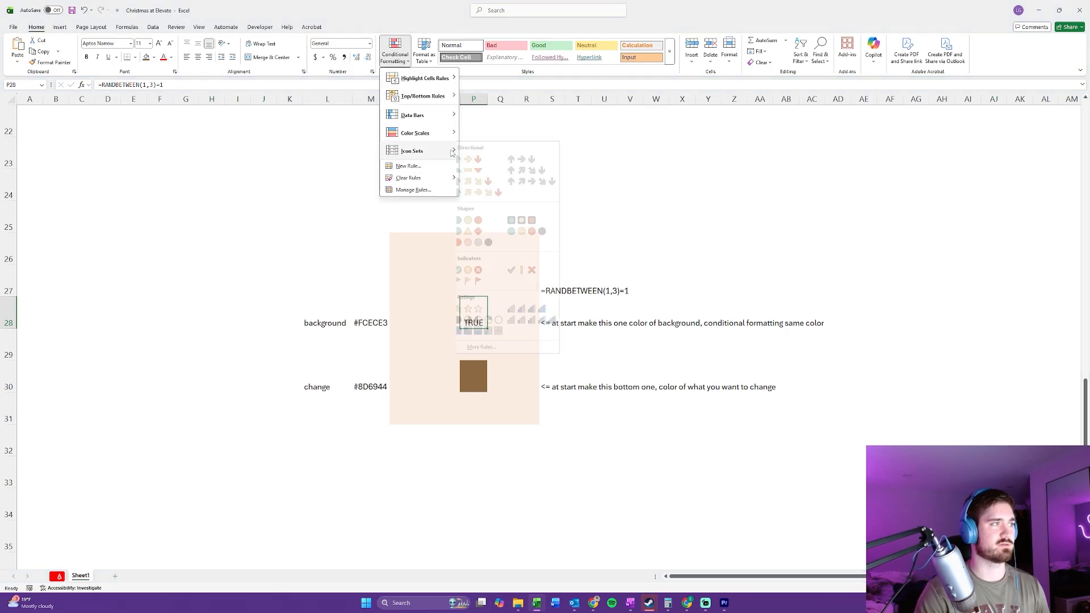
mouse_move(432, 115)
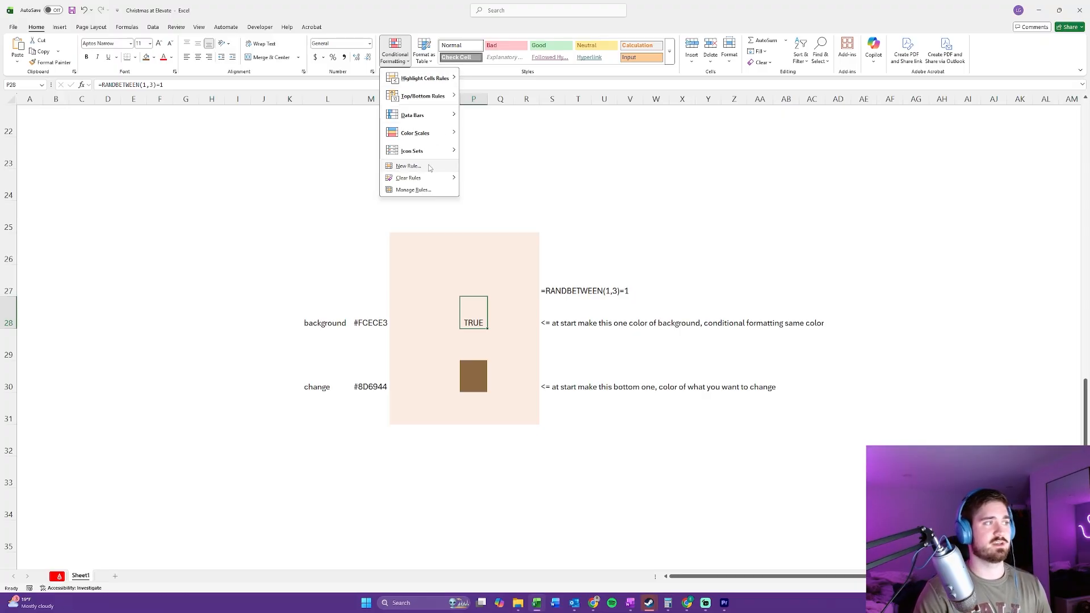
left_click(409, 166)
left_click_drag(614, 238, 591, 68)
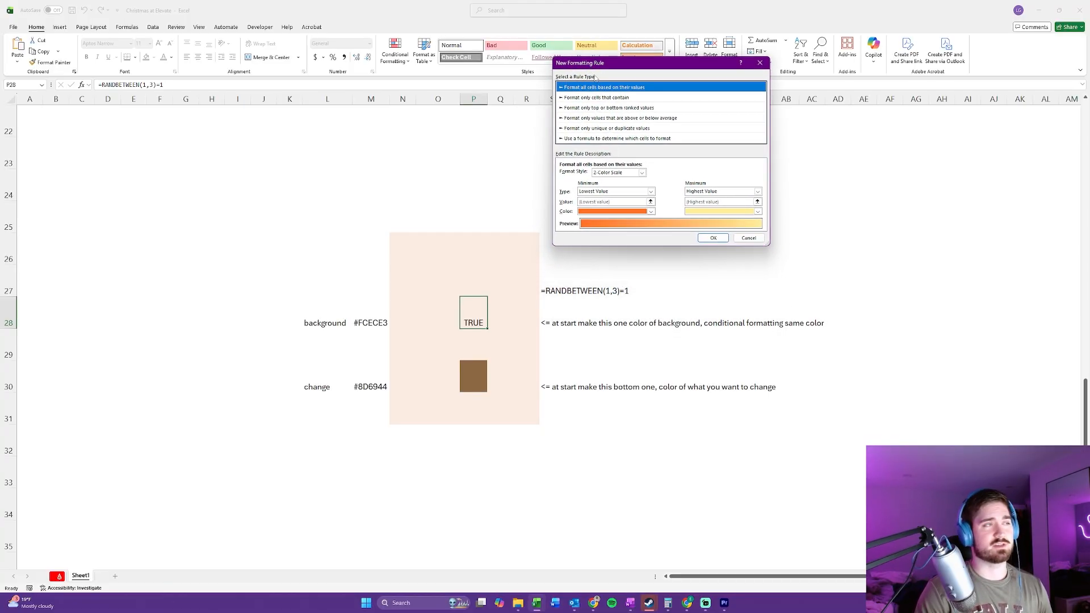
left_click(594, 140)
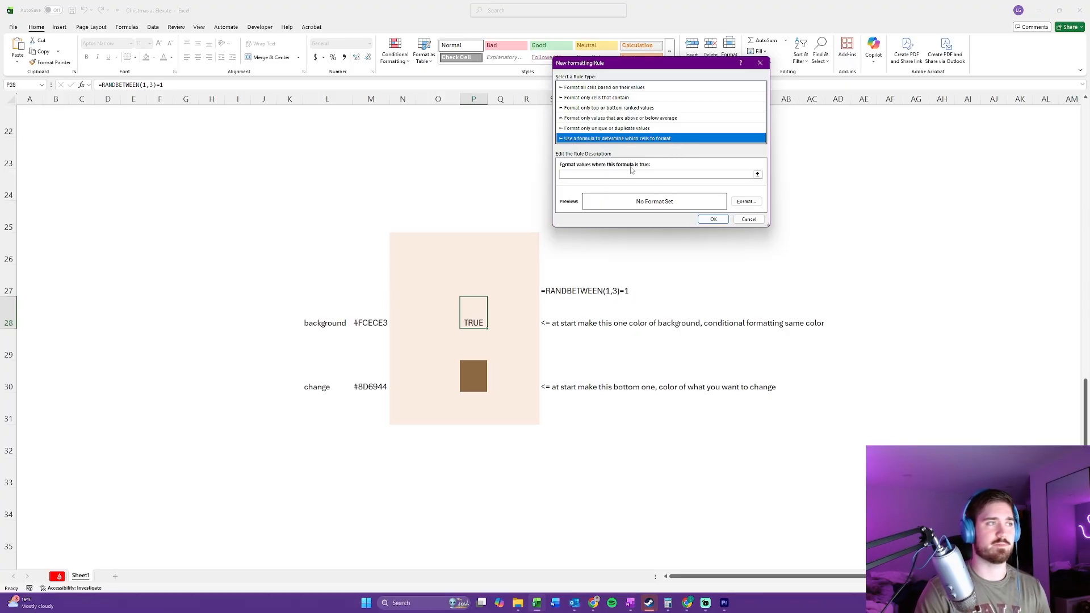
left_click(611, 174)
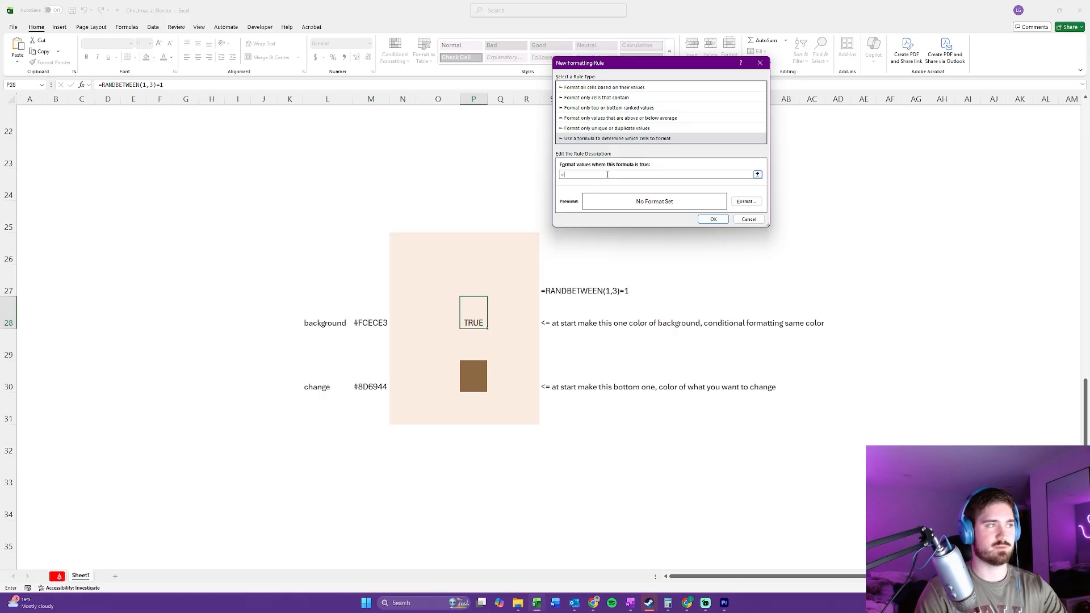
left_click(478, 311)
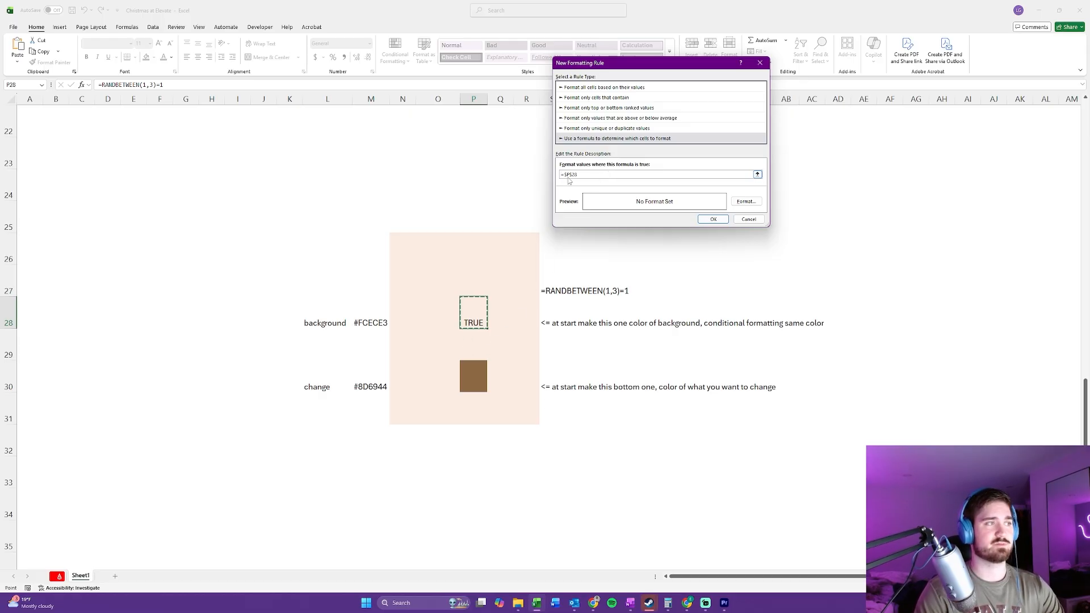
left_click(599, 175)
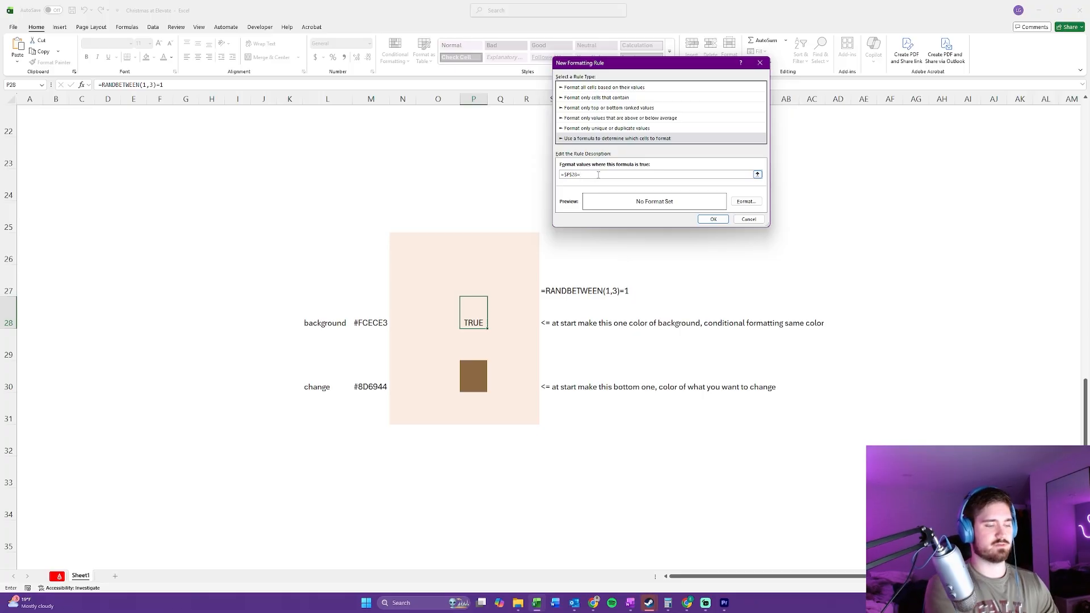
type("=false")
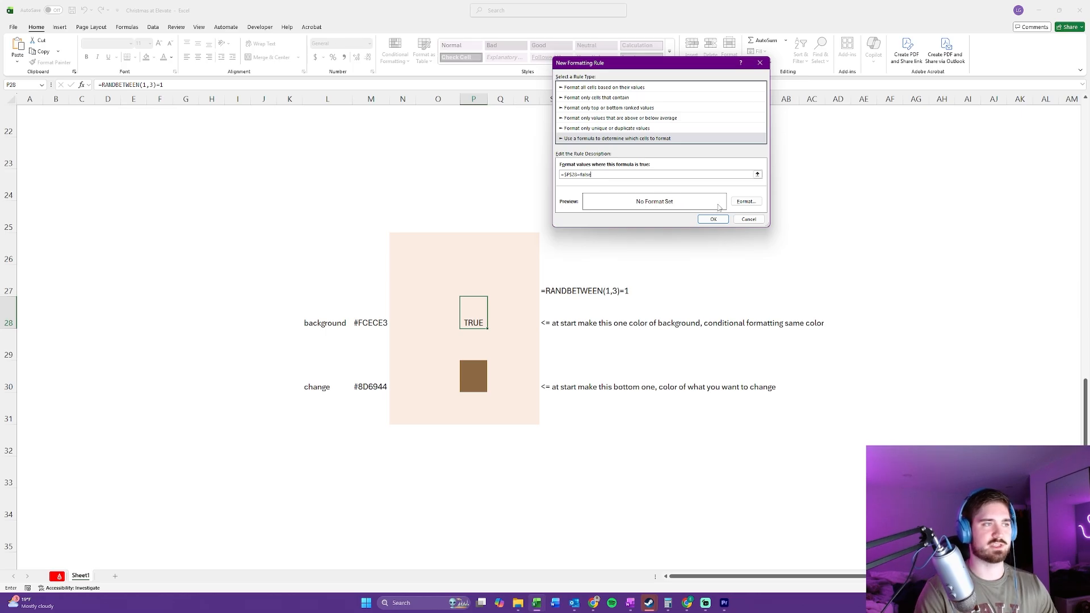
Step: Give the P28 rule a custom fill colour of 8d6944 and apply the rule
left_click(747, 201)
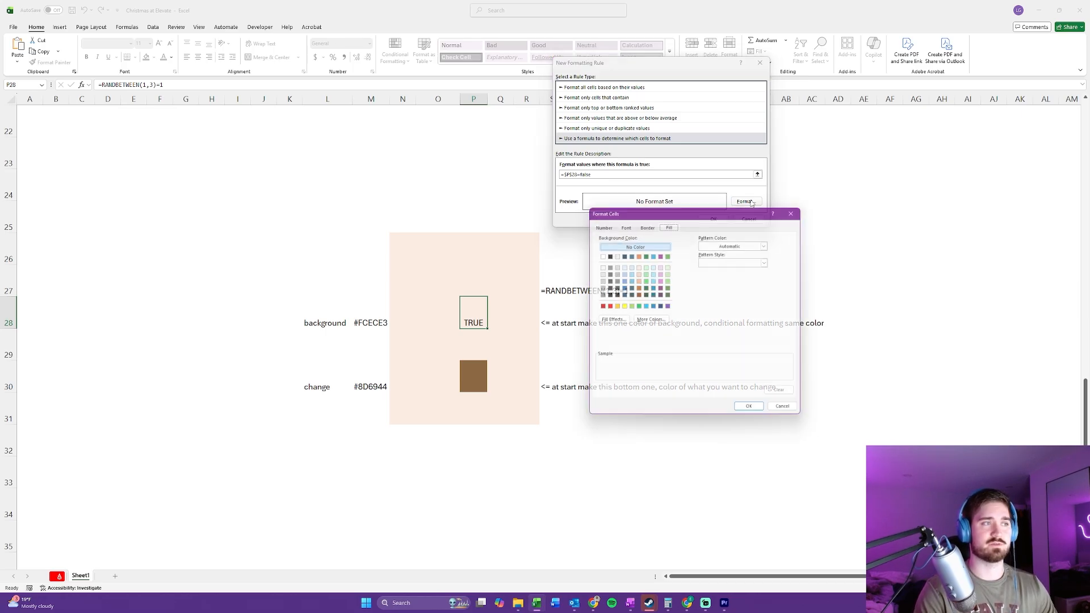
left_click_drag(704, 210, 830, 144)
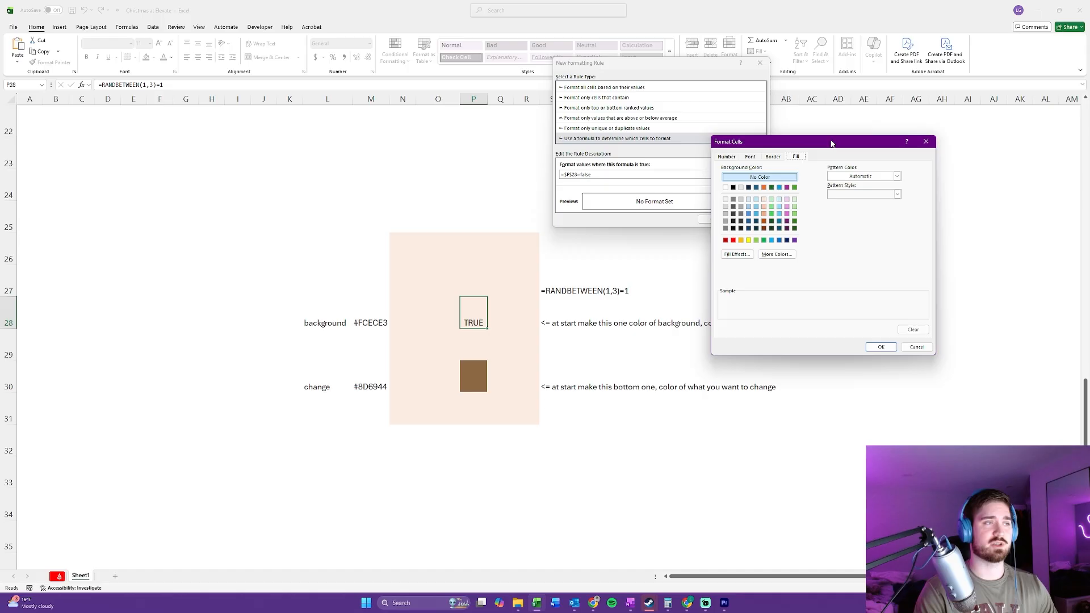
left_click(777, 254)
left_click(670, 257)
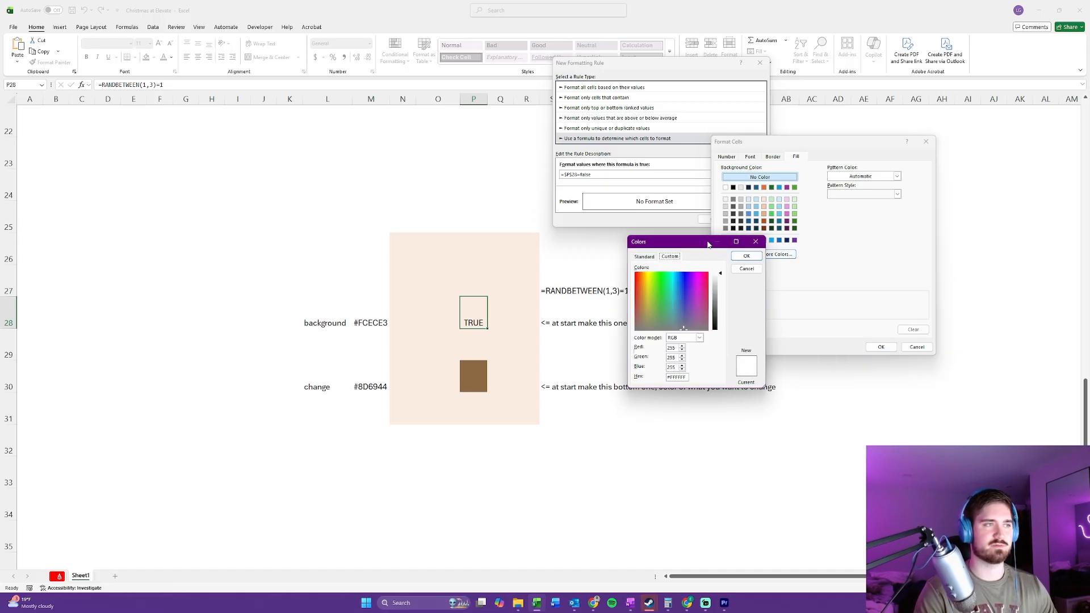
left_click_drag(709, 245, 682, 218)
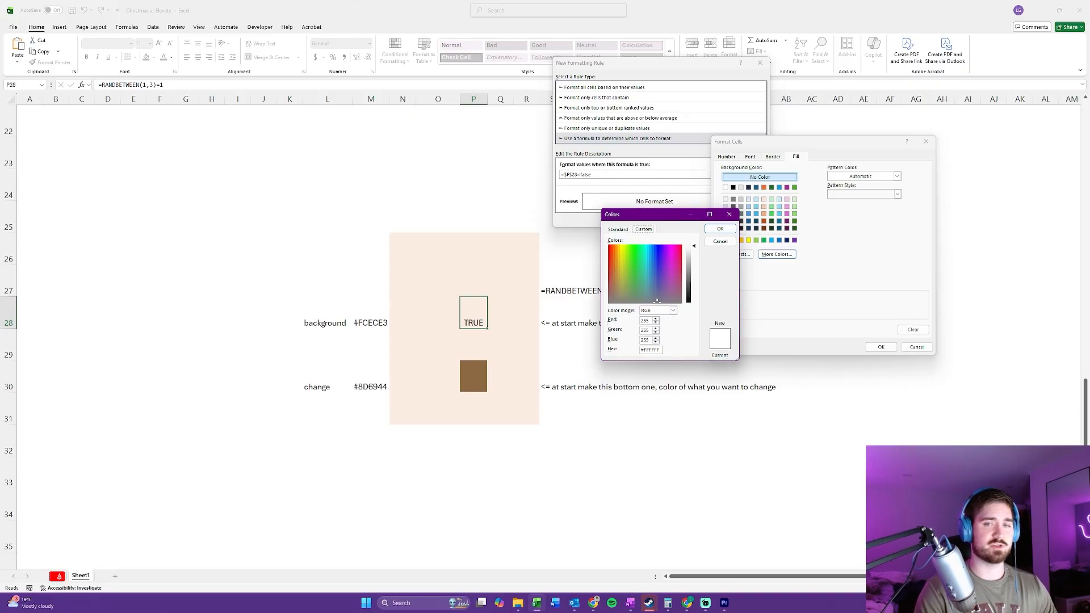
key("alt+Tab")
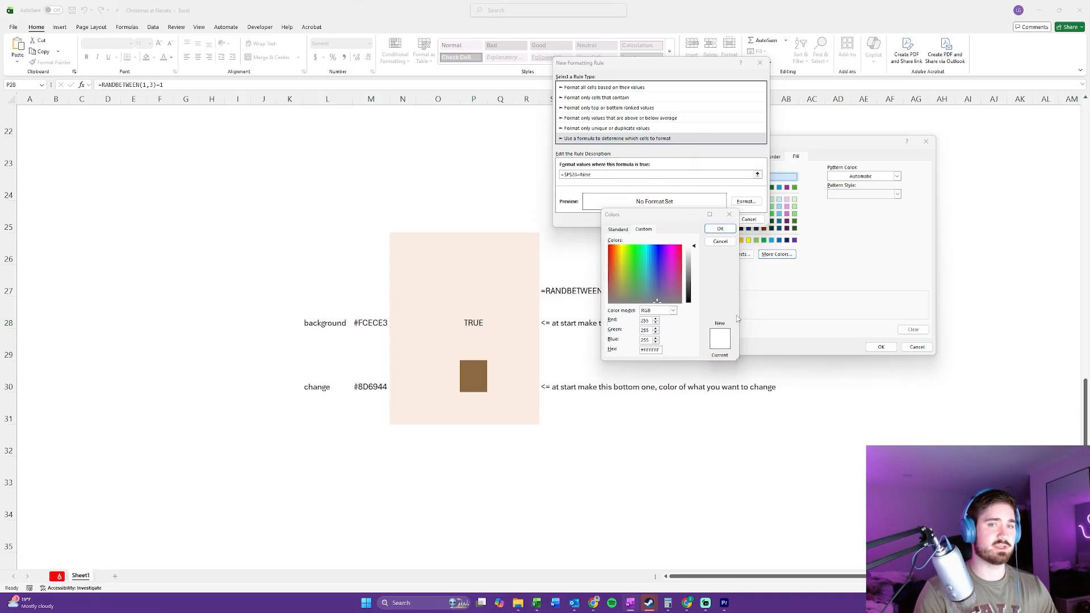
key("alt+Tab")
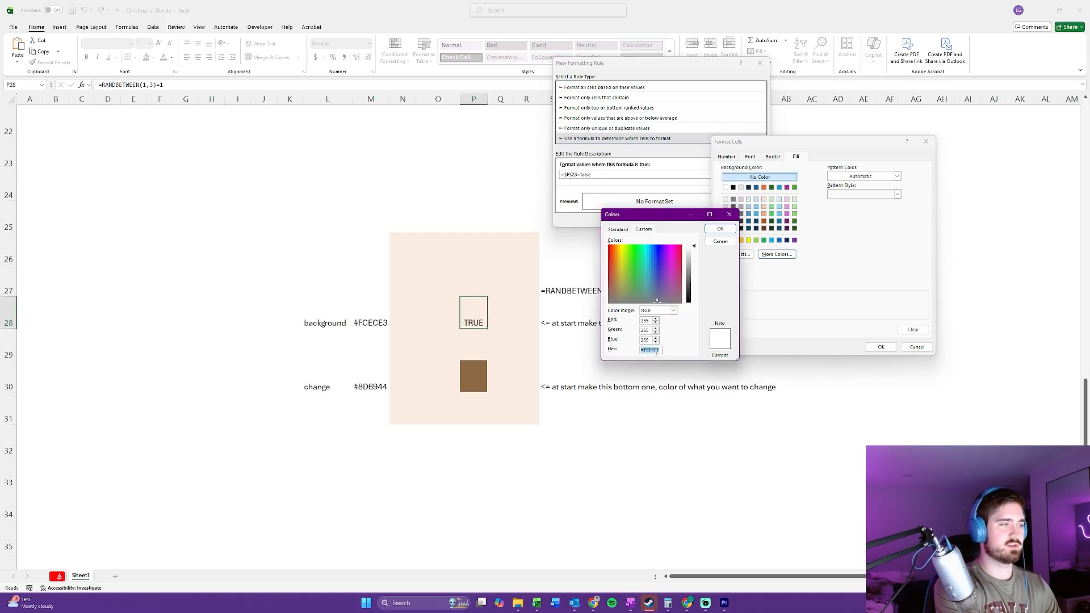
type("8d6944")
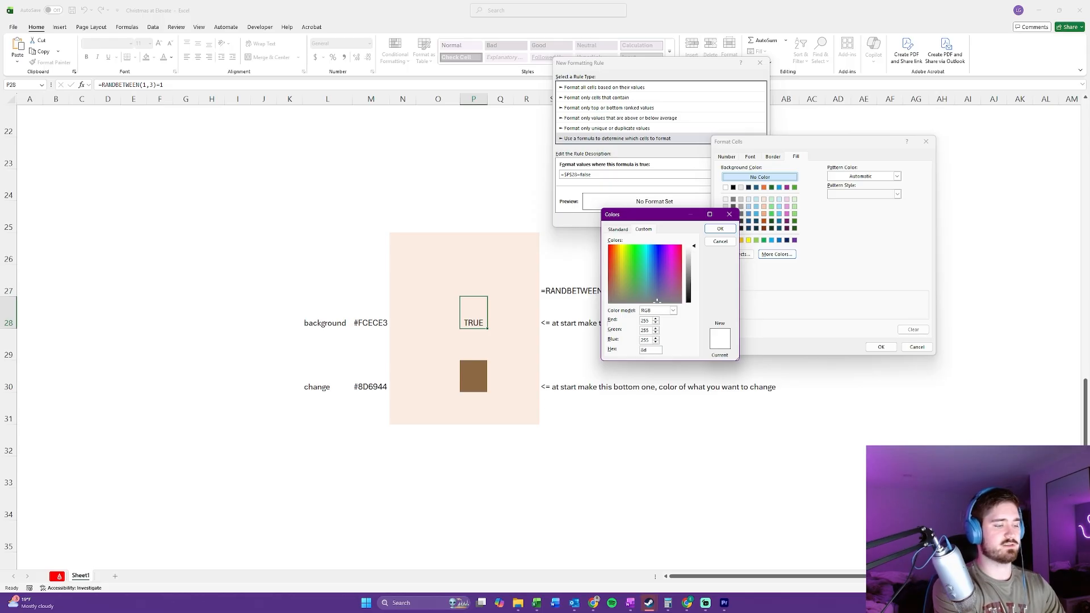
left_click(720, 228)
left_click(882, 347)
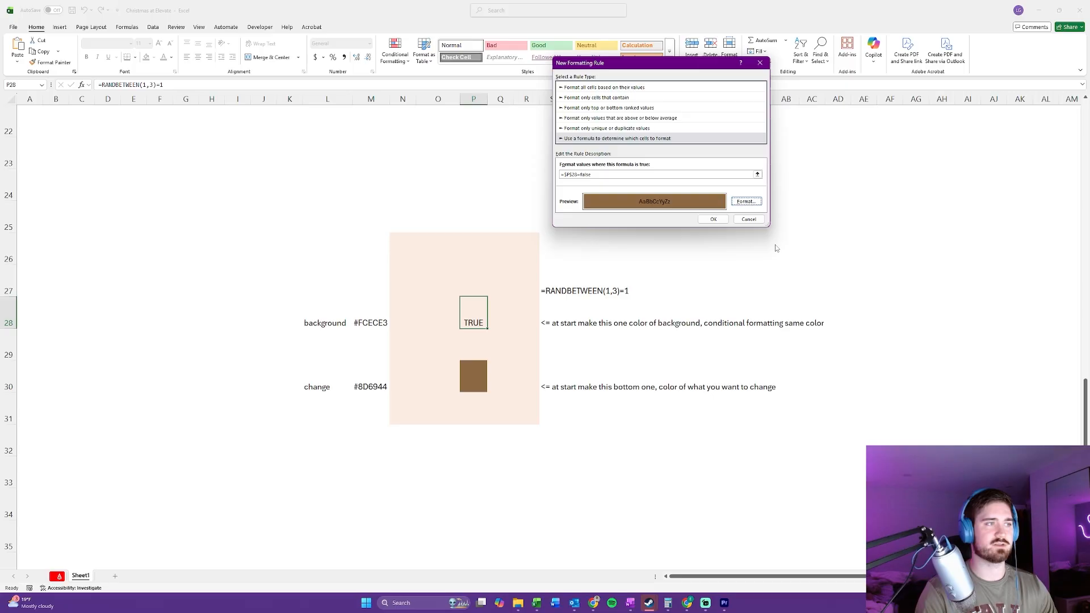
left_click(713, 220)
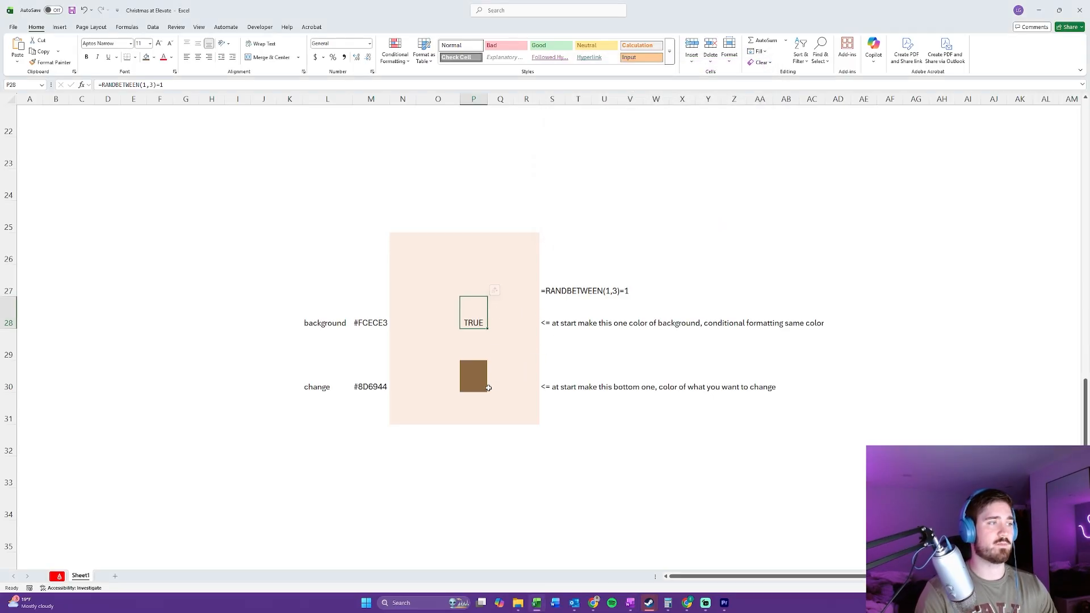
Step: Create a formula-based conditional formatting rule for cell P30 with the condition =$P$28=false
left_click(475, 371)
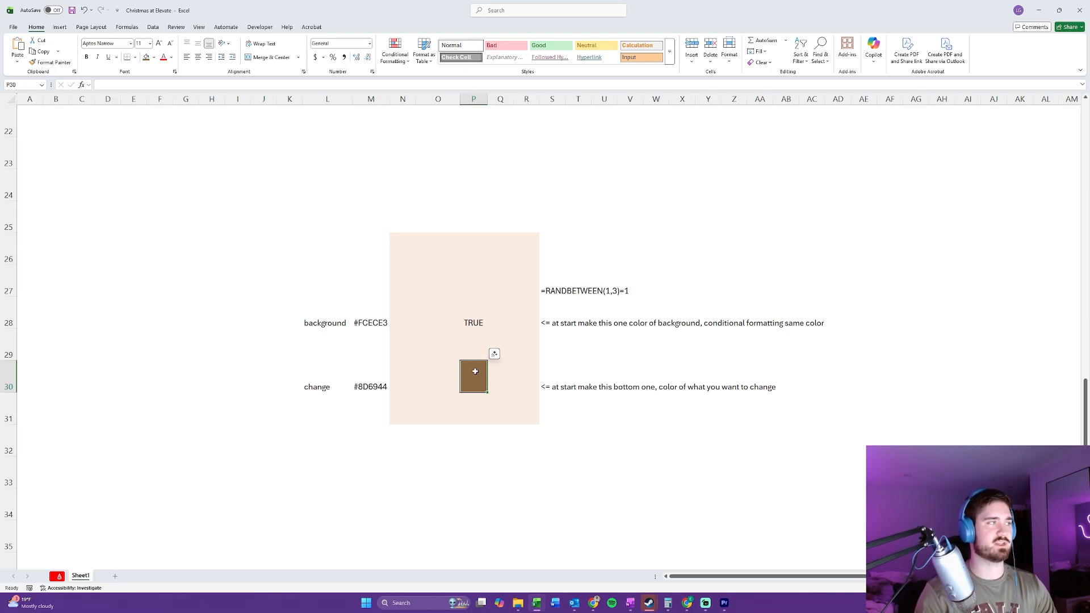
left_click(402, 65)
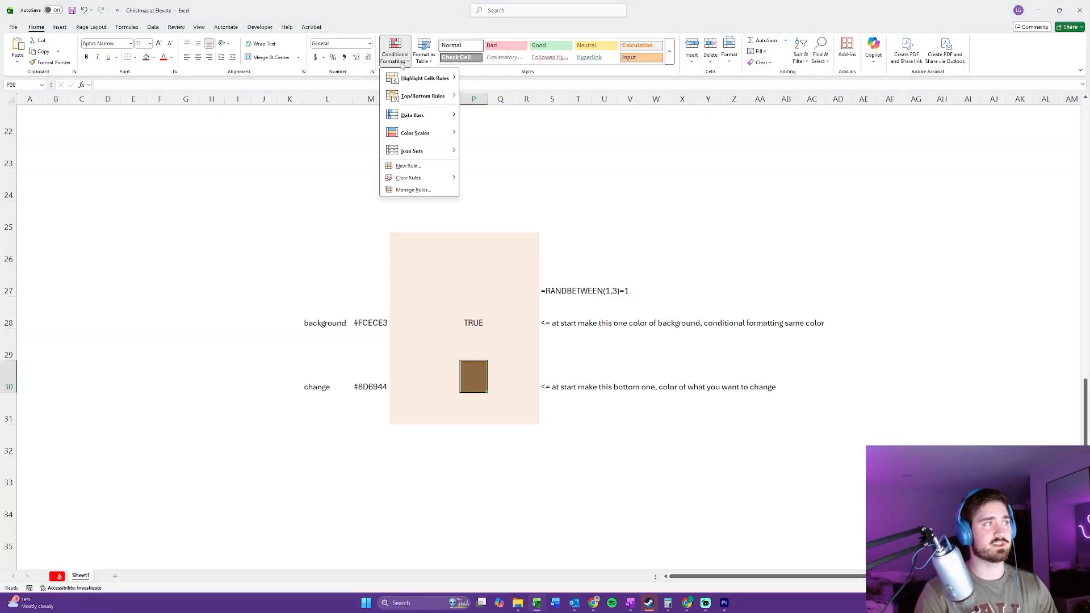
left_click(423, 166)
left_click(607, 129)
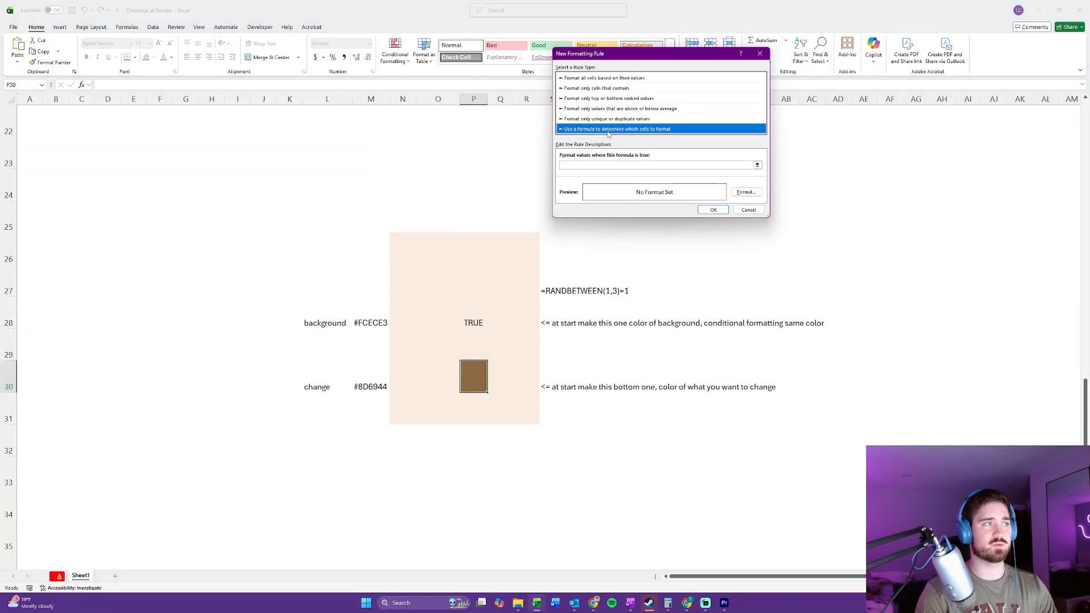
left_click(595, 165)
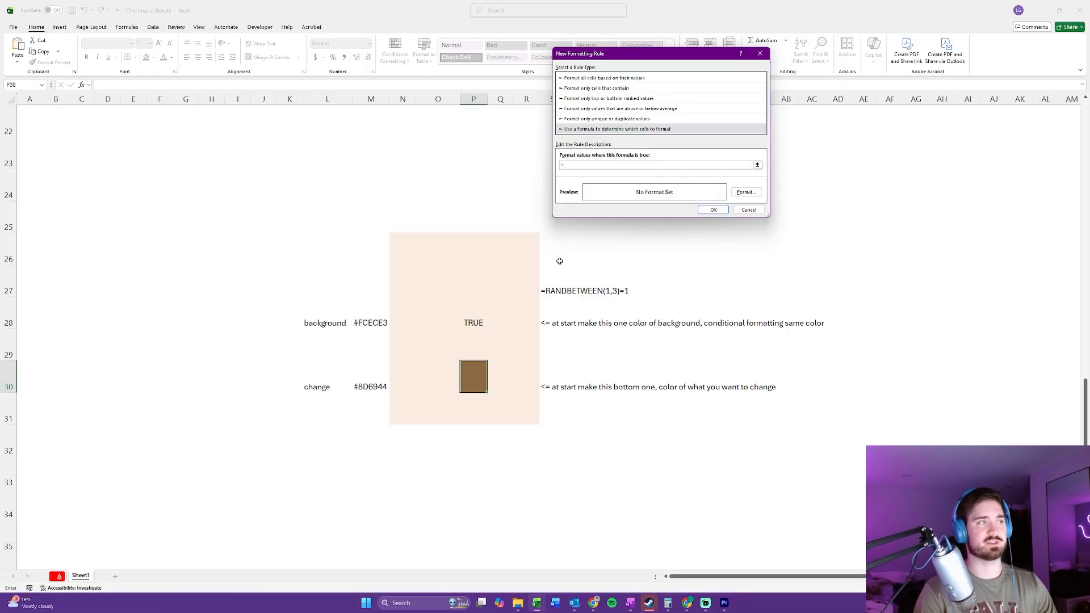
left_click(475, 313)
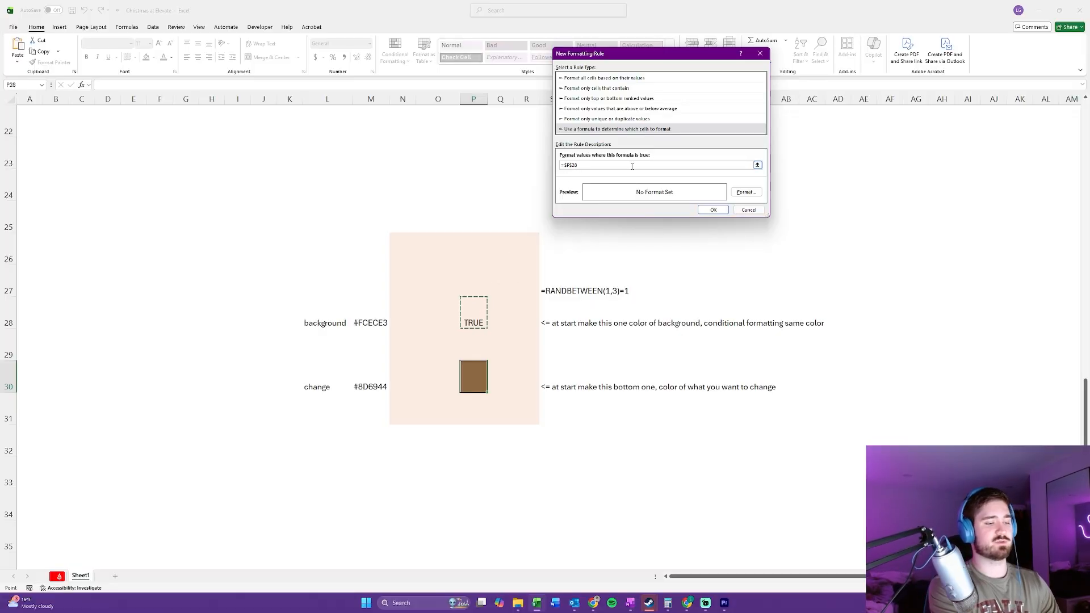
type("=false")
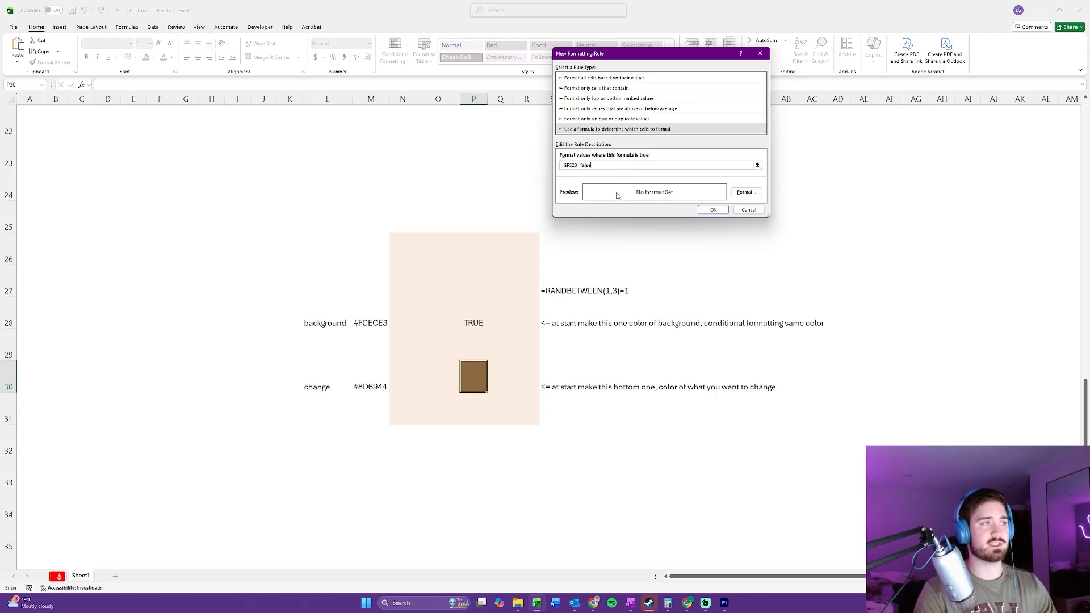
Step: Give the P30 rule a custom fill colour of fcece3 and apply the rule
left_click(745, 191)
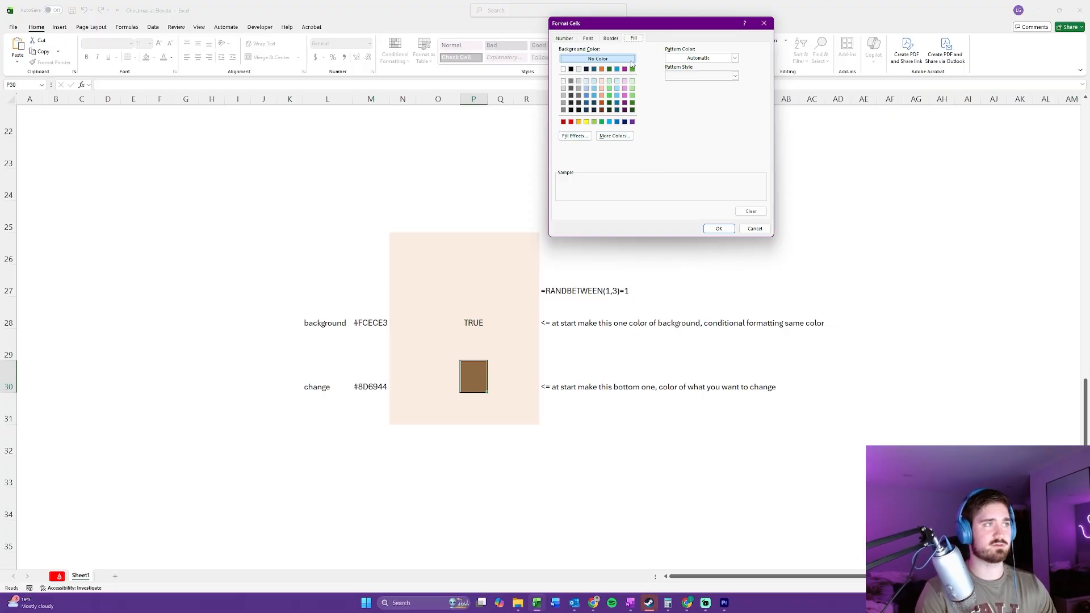
left_click(627, 136)
left_click(634, 71)
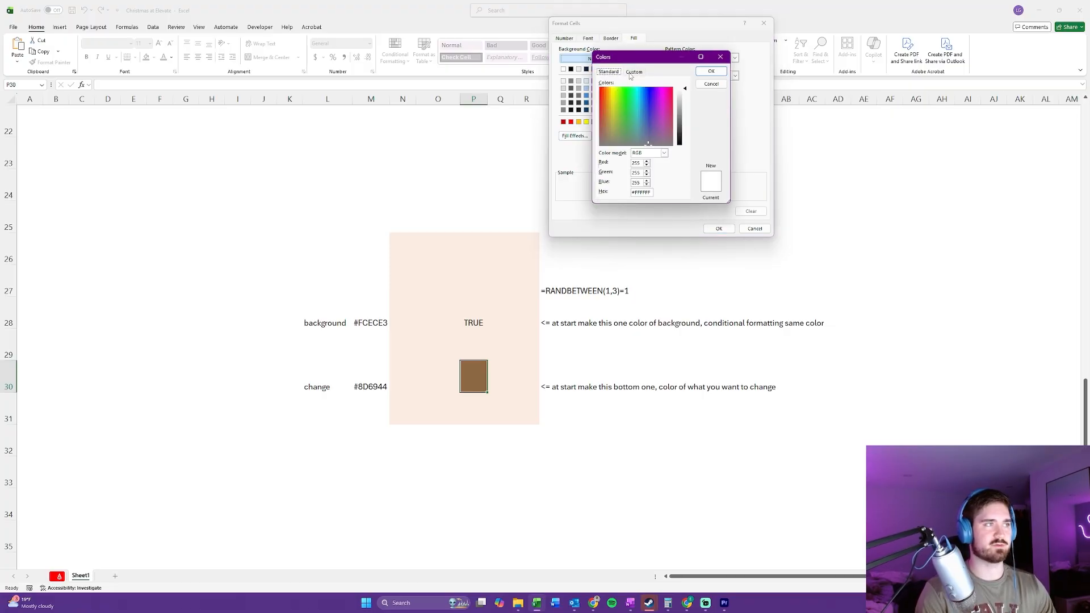
double_click(653, 193)
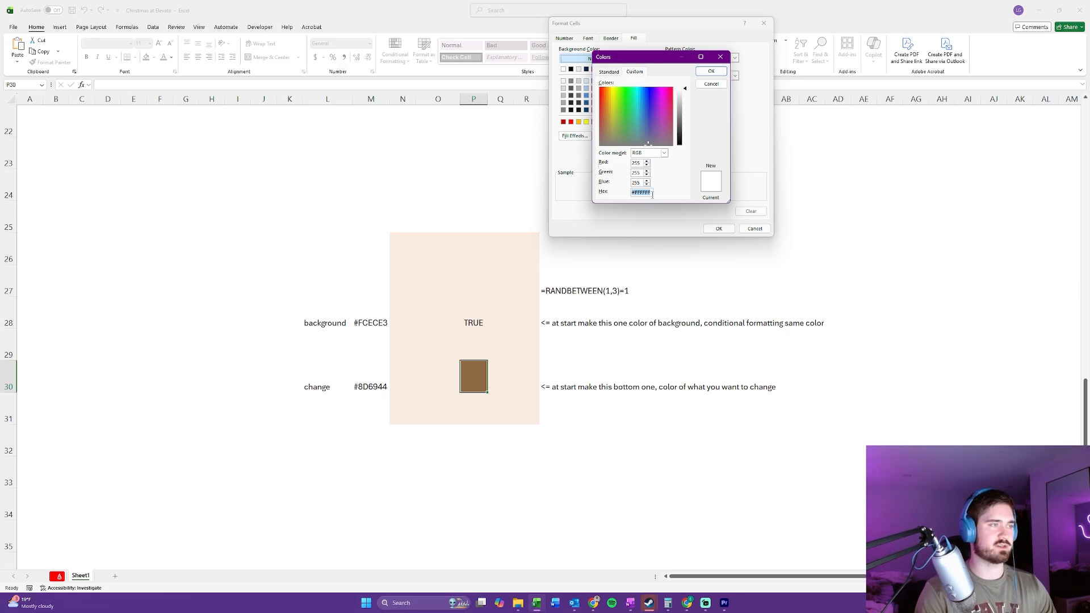
type("fcece")
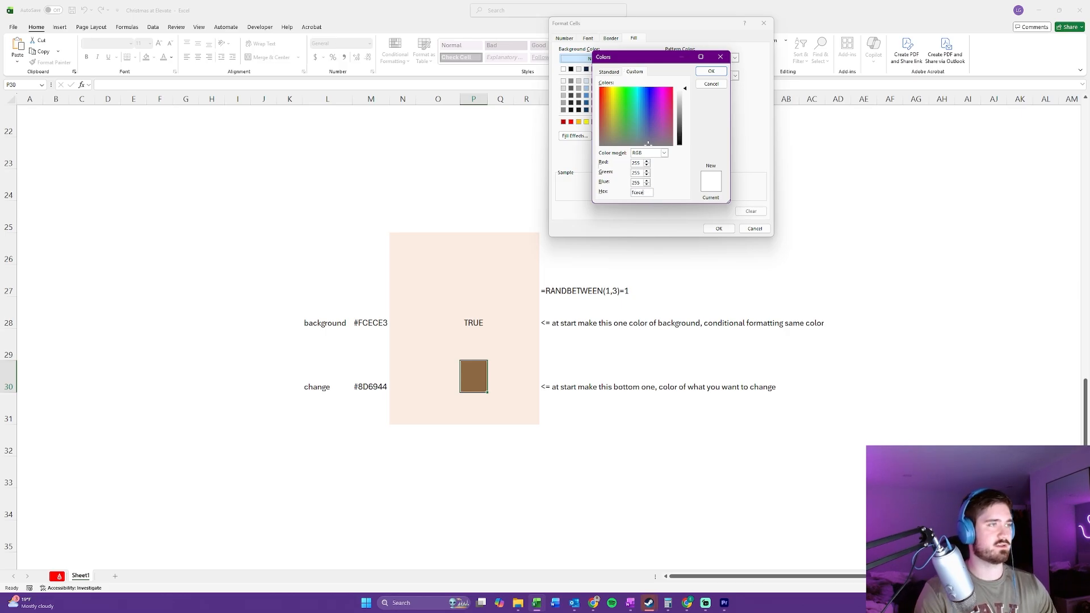
type("3")
left_click(712, 71)
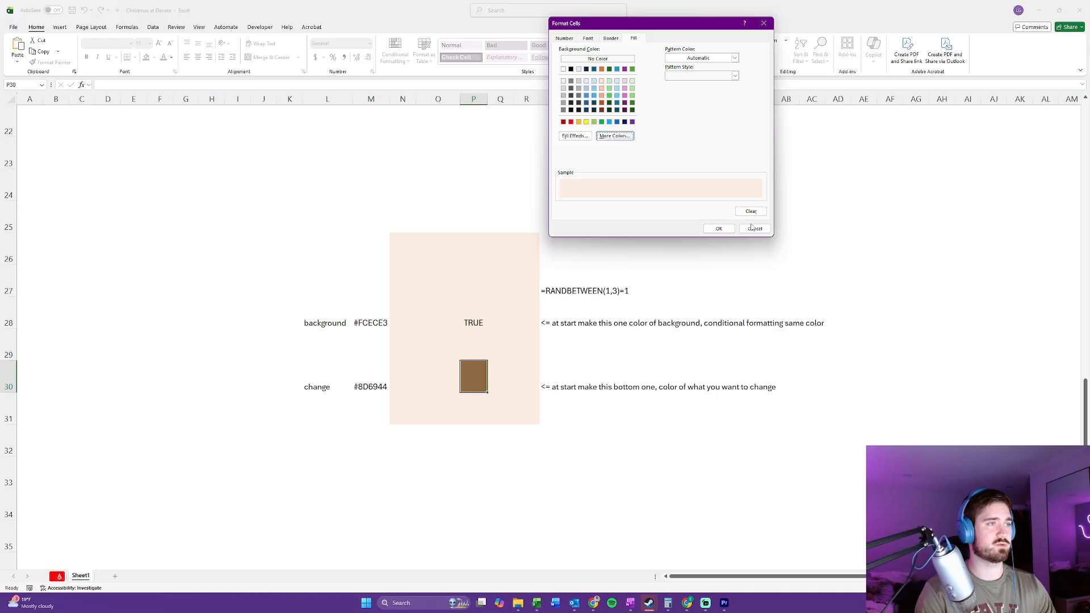
left_click(718, 229)
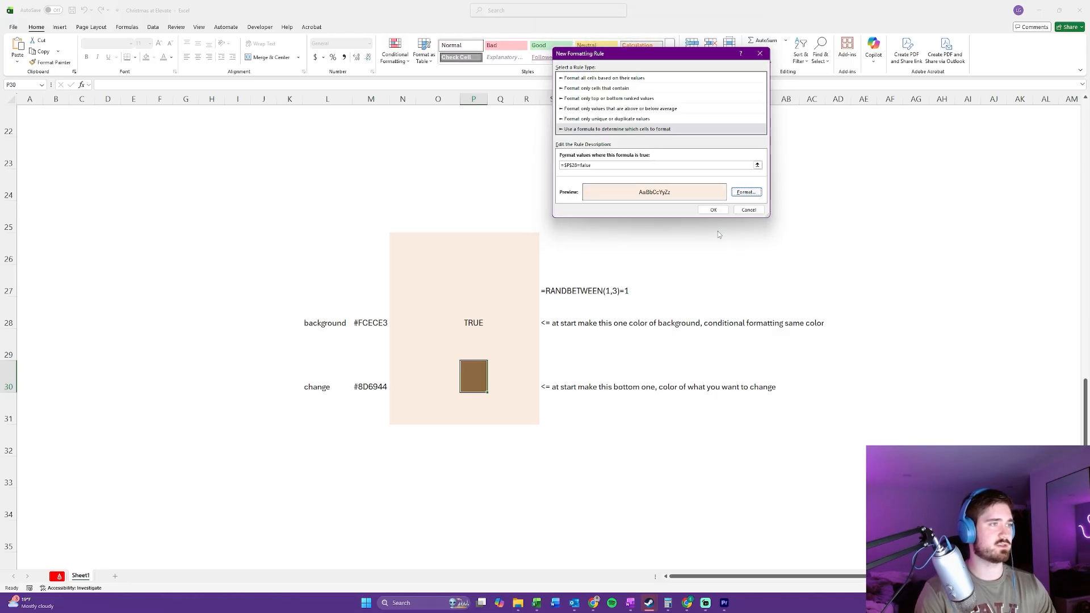
left_click(713, 211)
Step: Recalculate Sheet1 repeatedly to check how the fills of cells P28 and P30 respond to the formula
left_click(577, 217)
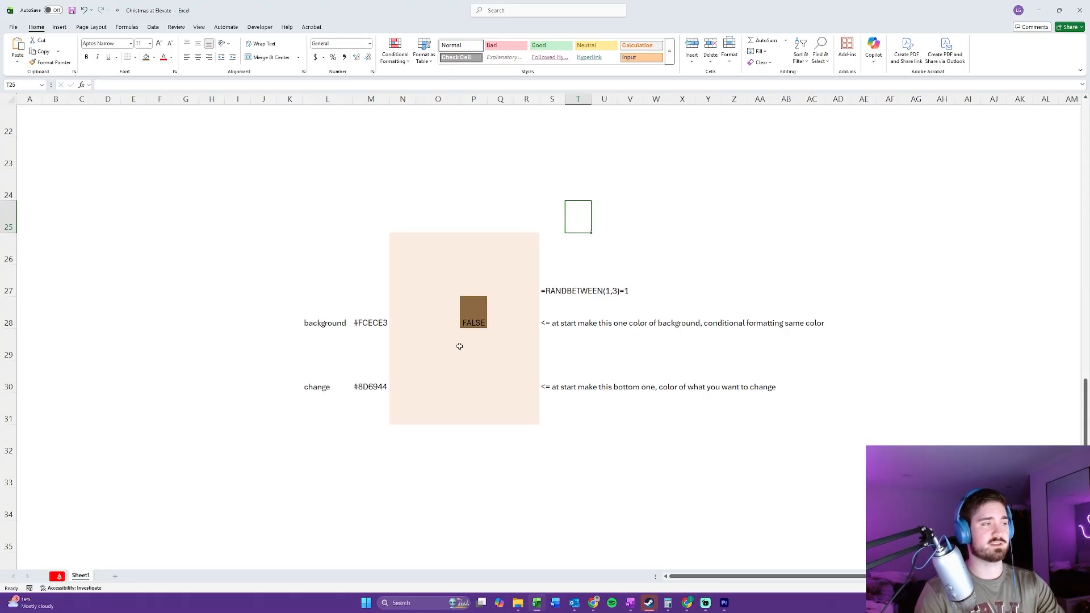
left_click(477, 316)
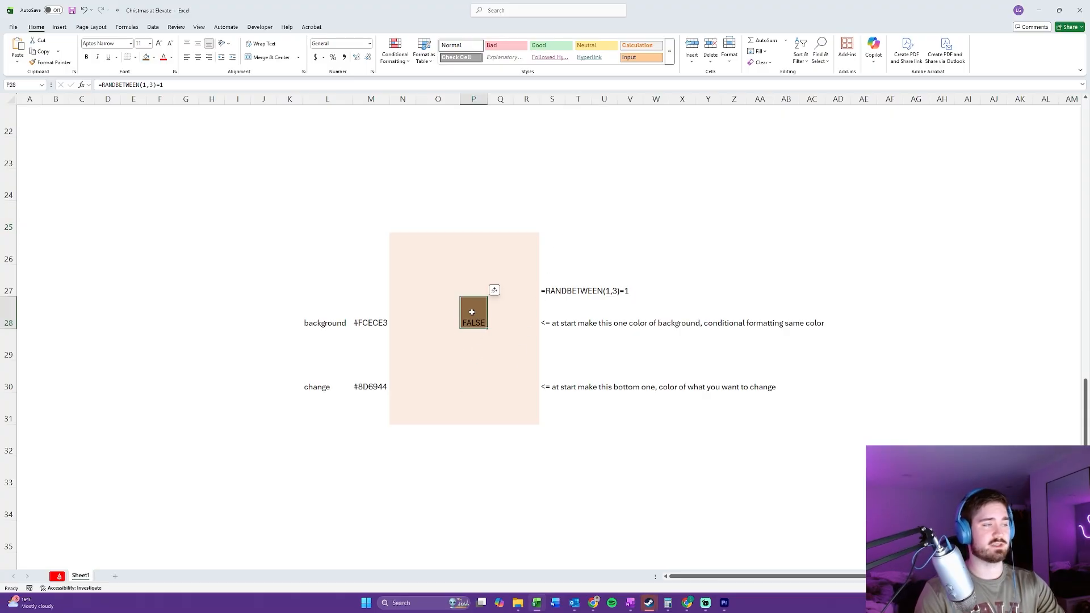
key("F9")
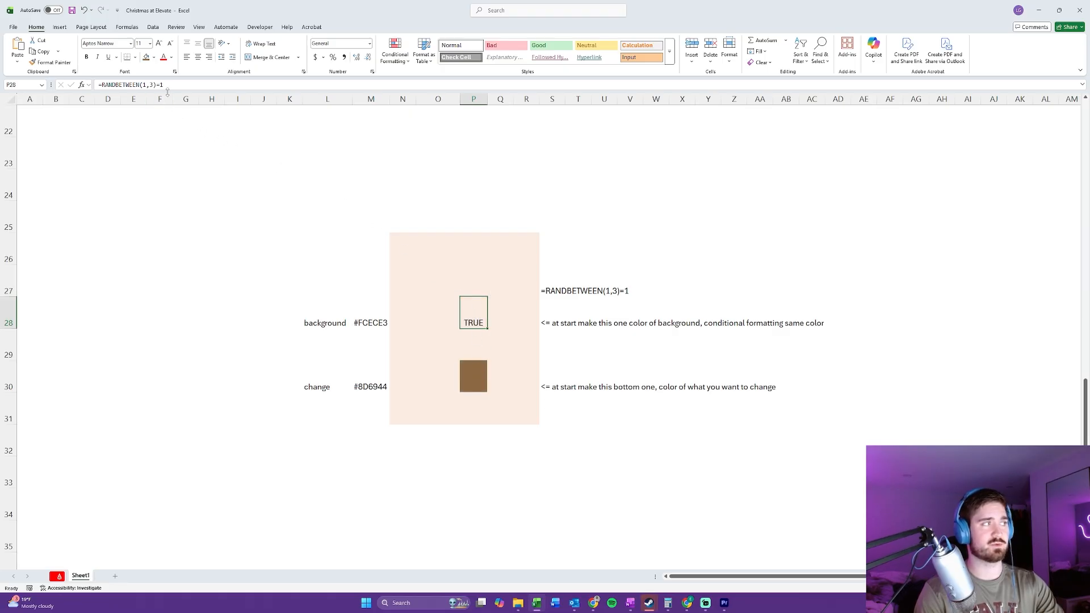
left_click(476, 379)
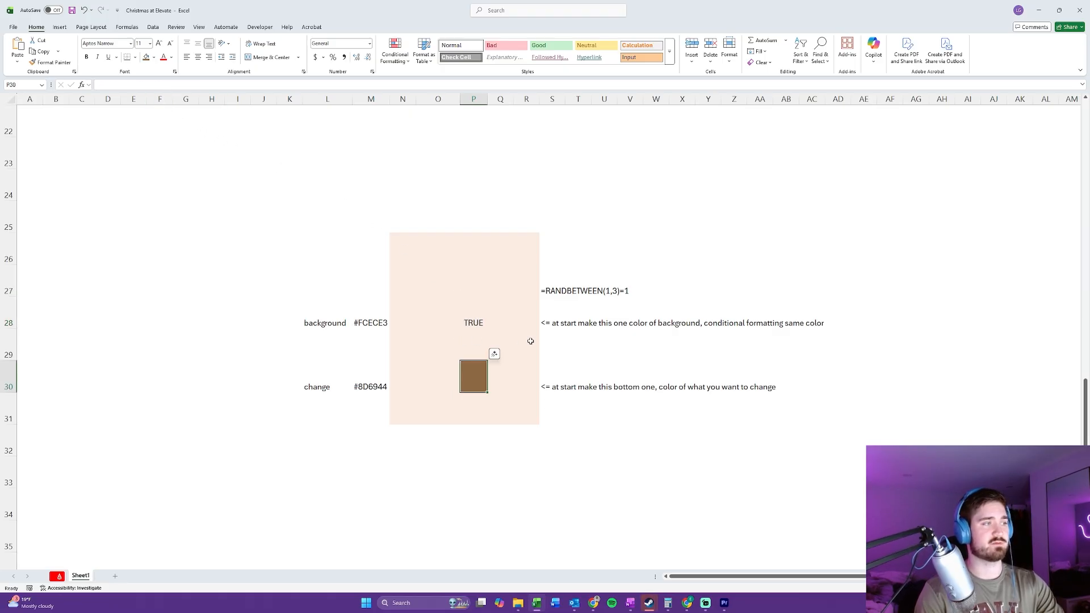
key("F9")
key("F9")
key("F9")
key("F9")
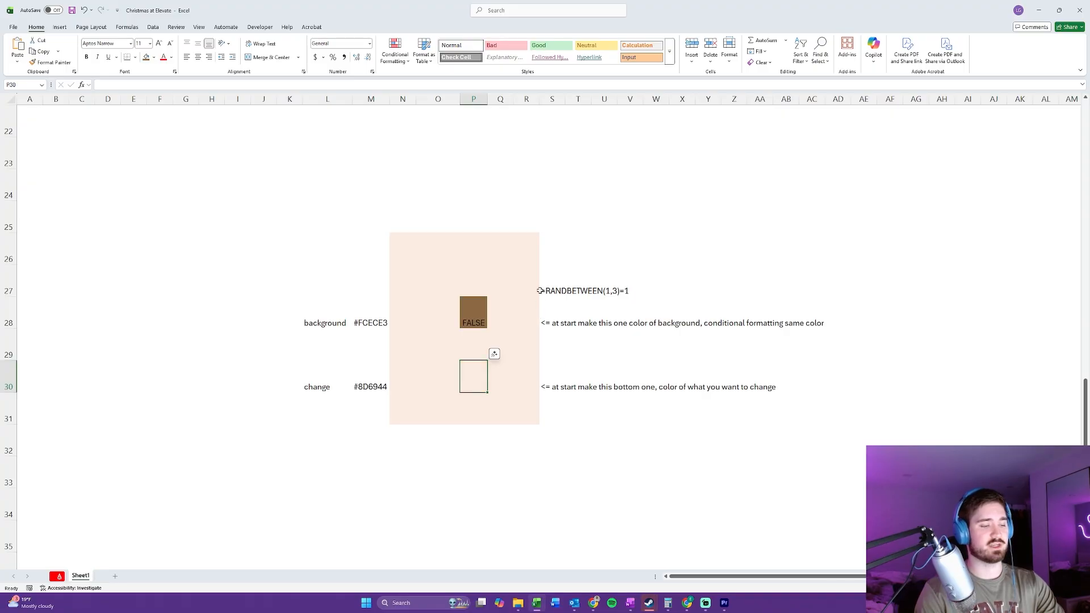
key("F9")
key("F9")
key("F9")
key("F9")
key("F9")
key("F9")
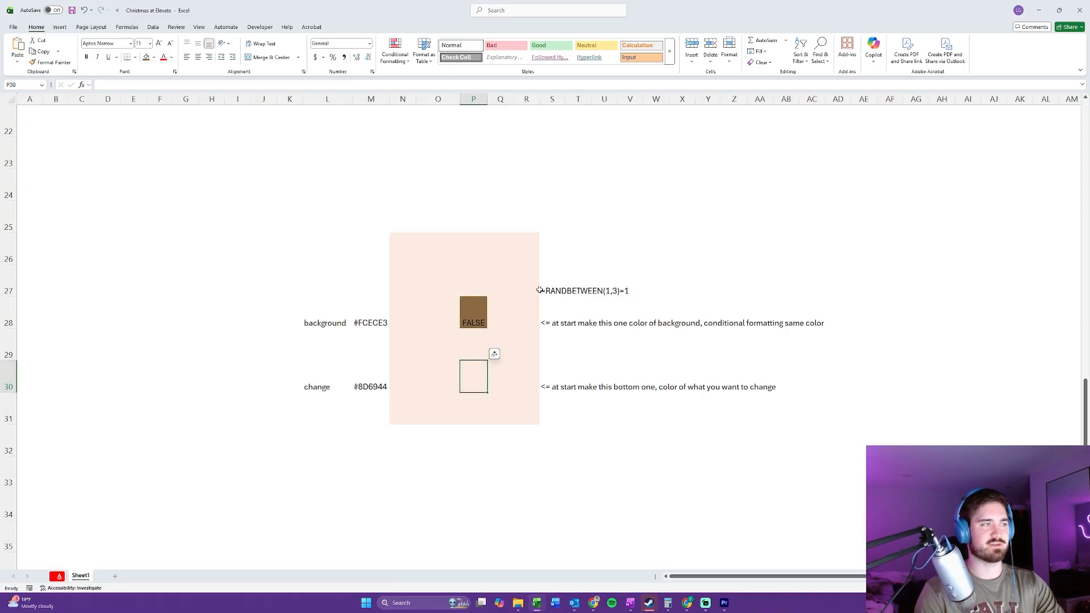
key("F9")
key("F9")
key("F9")
key("F9")
key("F9")
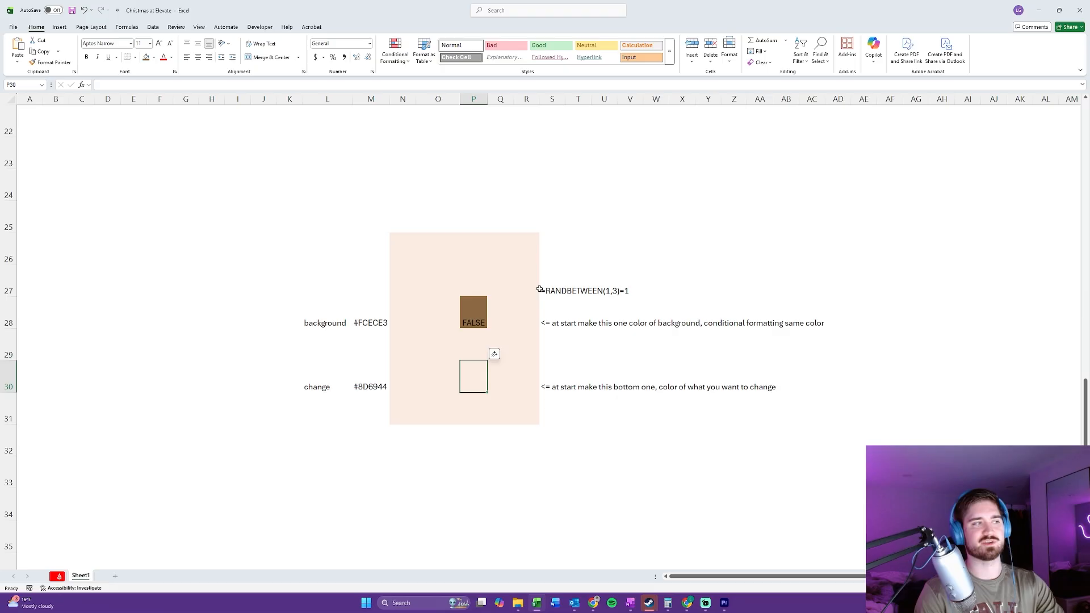
key("F9")
key("F9")
key("F9")
key("F9")
key("F9")
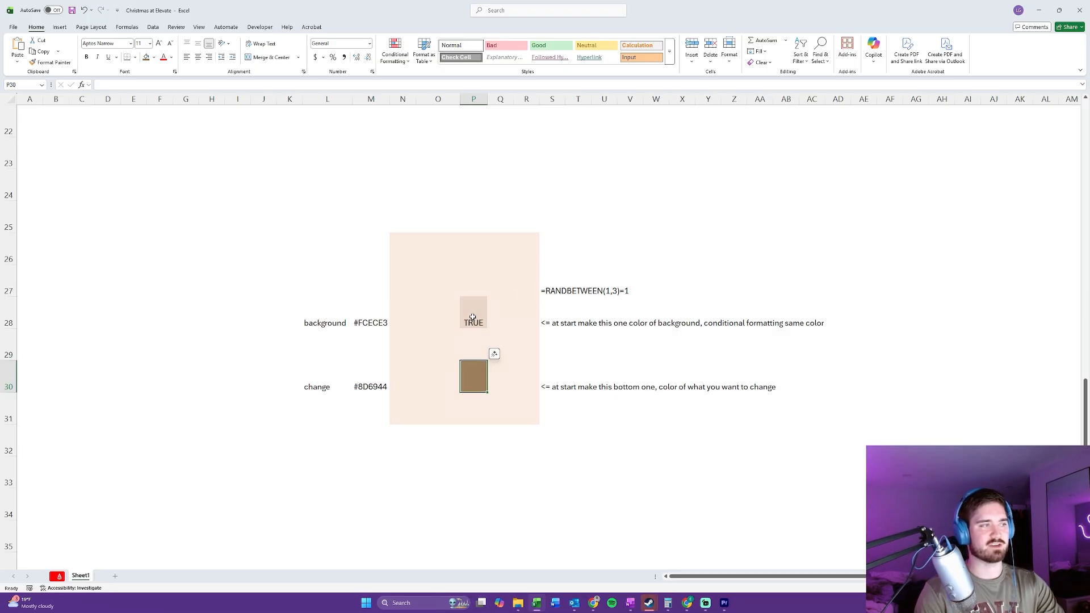
key("F9")
key("F9")
key("F9")
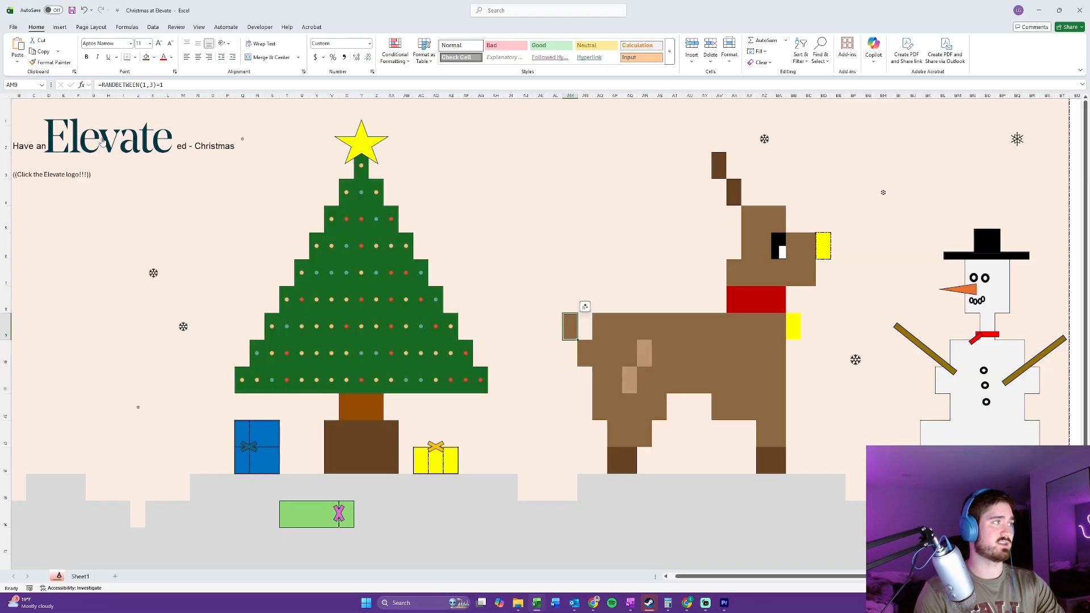
Step: Switch to the Christmas scene sheet and recalculate it repeatedly to view the finished animation
left_click(208, 198)
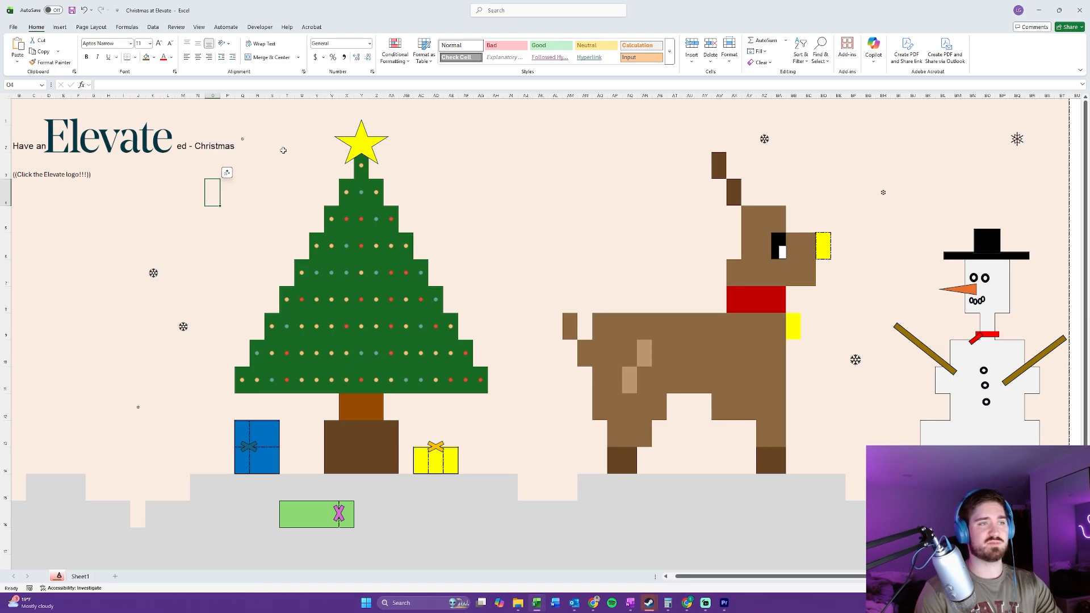
key("F9")
key("F9")
key("F9")
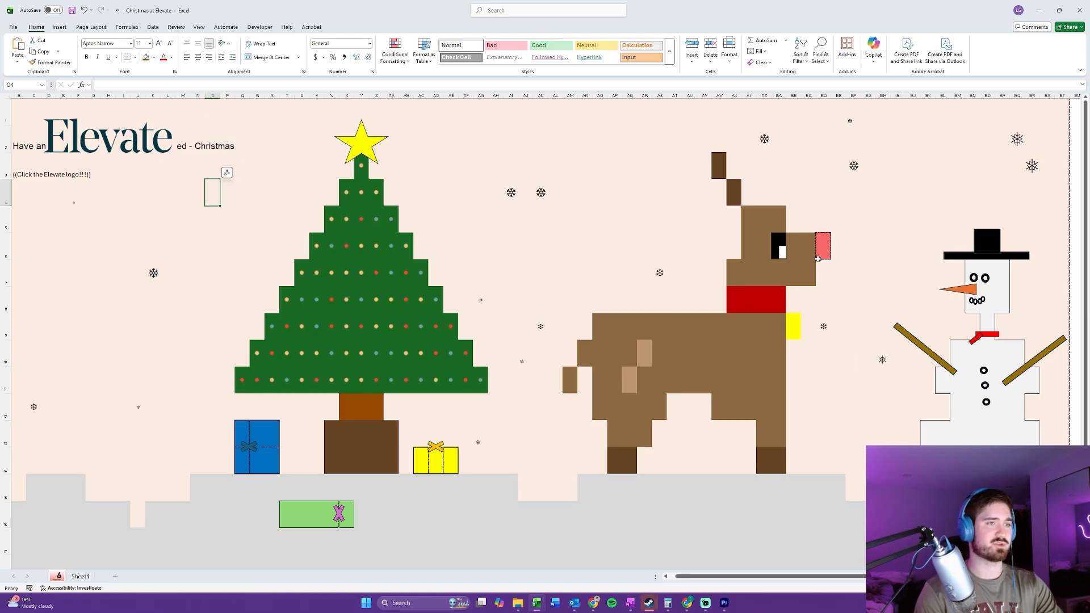
key("F9")
key("F9")
key("F9")
key("F9")
key("F9")
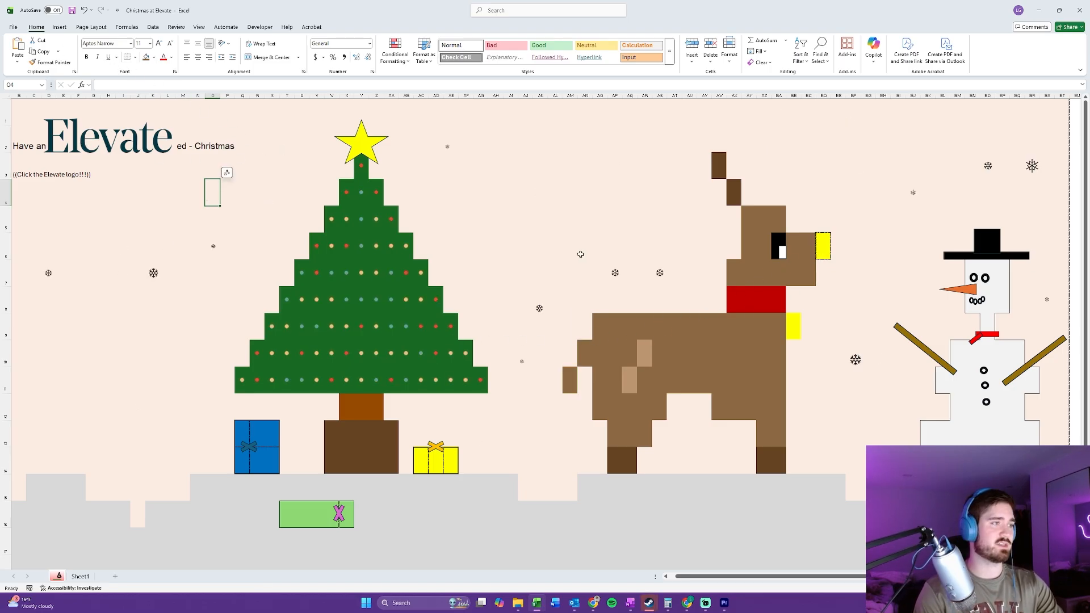
left_click(570, 246)
key("F9")
key("F9")
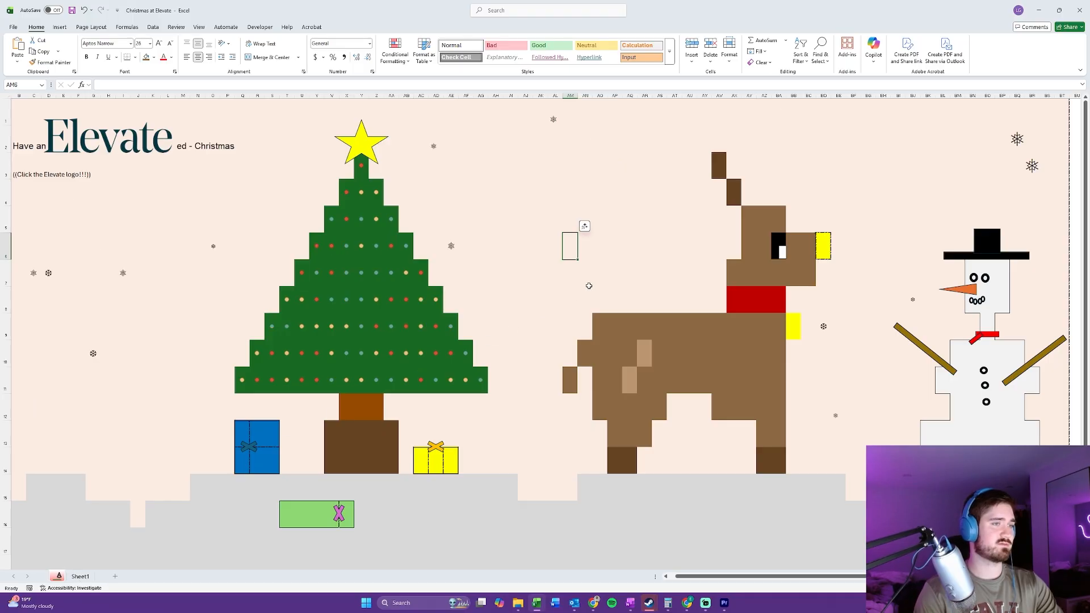
key("F9")
key("F9")
key("F9")
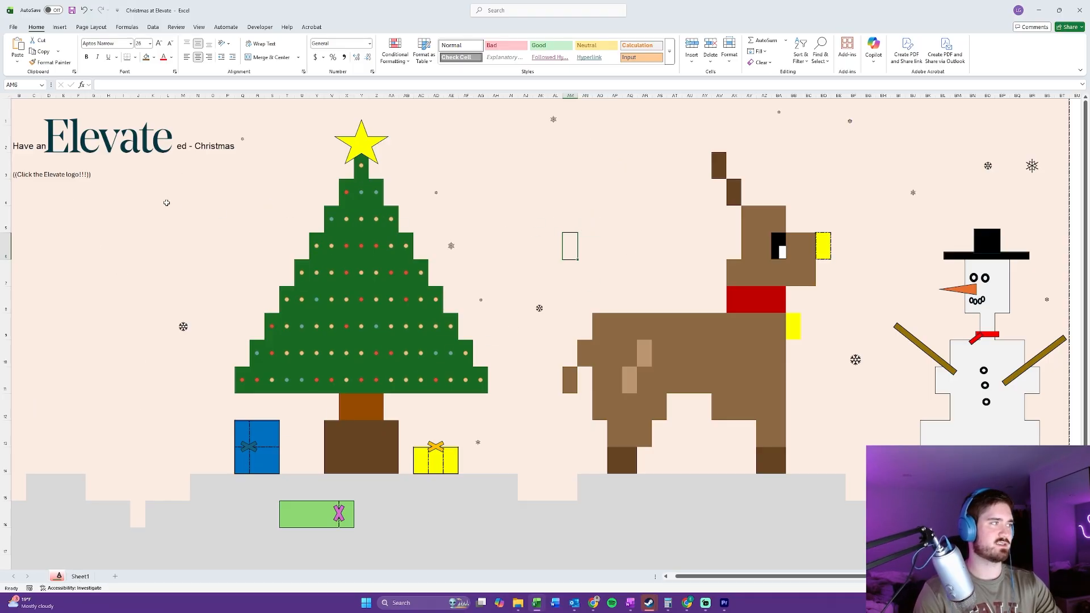
key("F9")
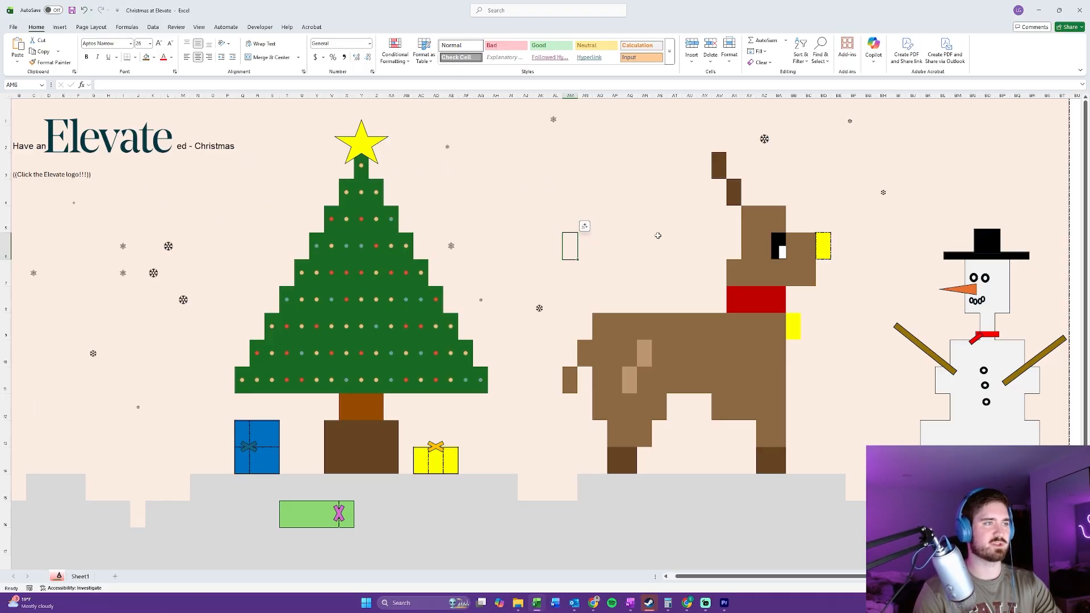
key("F9")
Step: Examine the reindeer's tail cells in column AM, starting at AM9, while recalculating the scene
left_click_drag(570, 326, 570, 380)
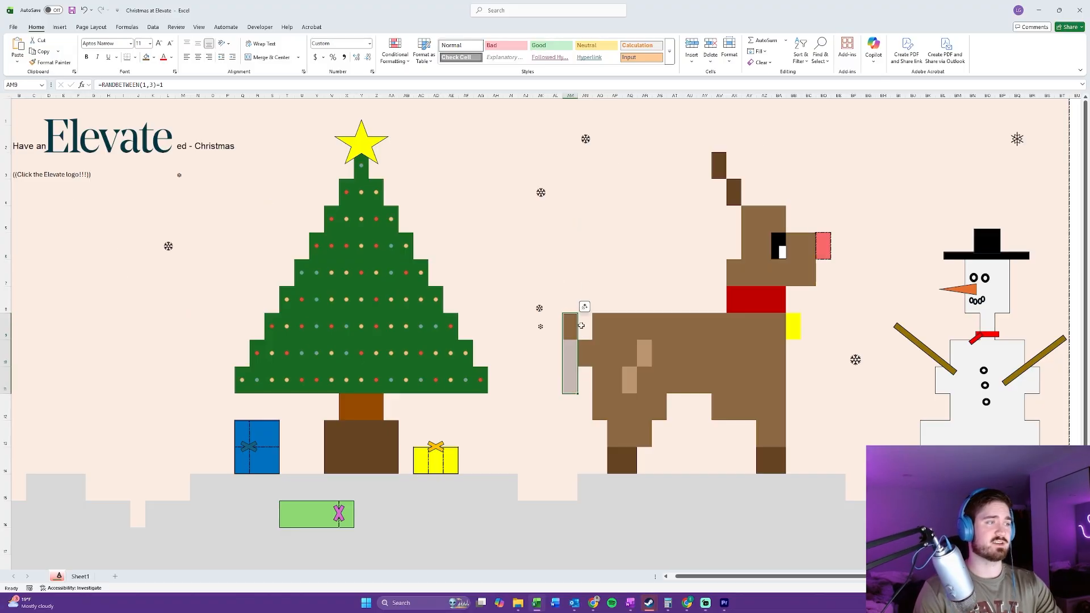
key("F9")
left_click(615, 273)
key("F9")
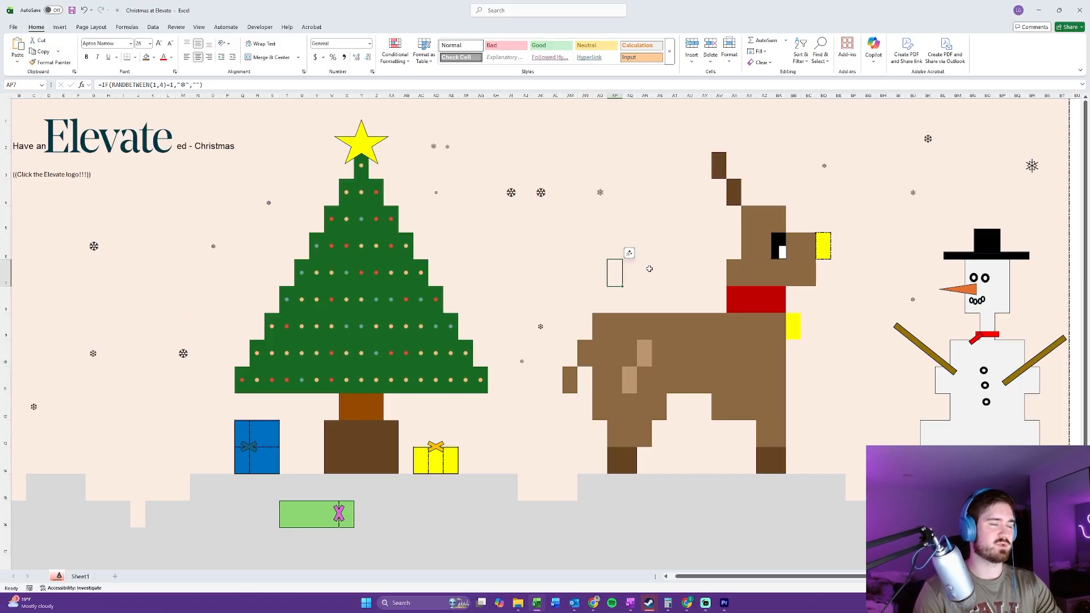
key("F9")
key("F9")
key("F9")
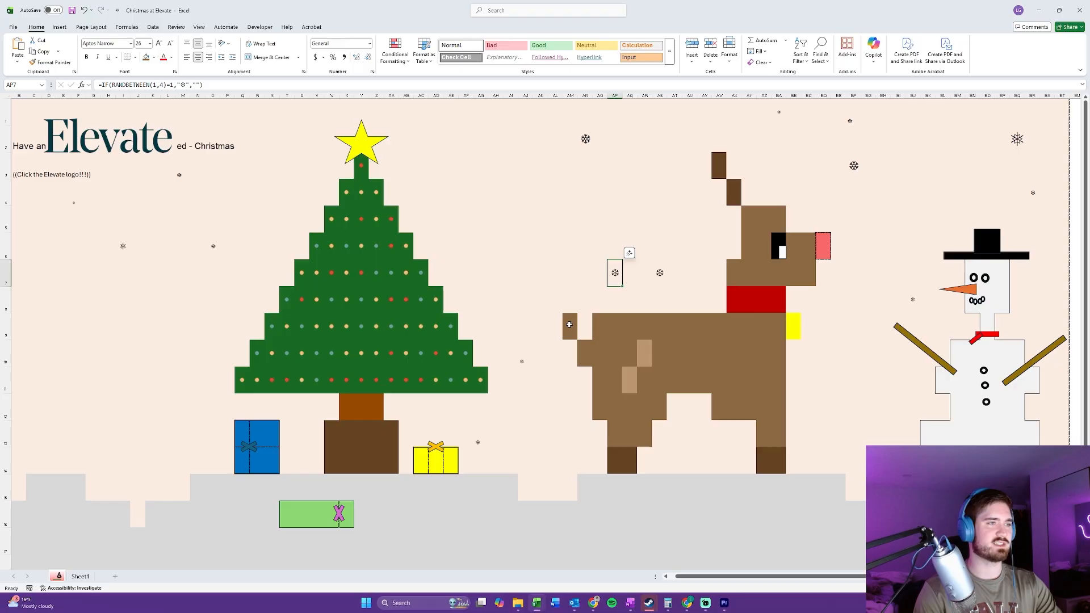
key("F9")
key("F9")
left_click_drag(570, 325, 574, 371)
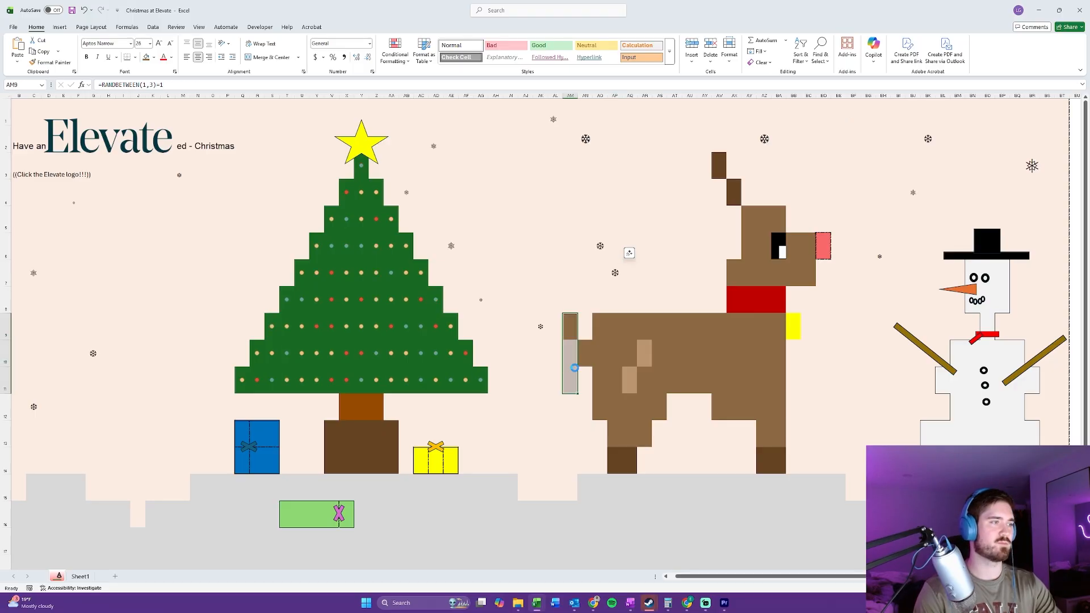
key("F9")
left_click(570, 326)
key("F9")
left_click(572, 373)
left_click(574, 324)
Step: Recalculate with tail cell AM9 selected to watch the snowflakes, tree lights and reindeer's nose change
key("F9")
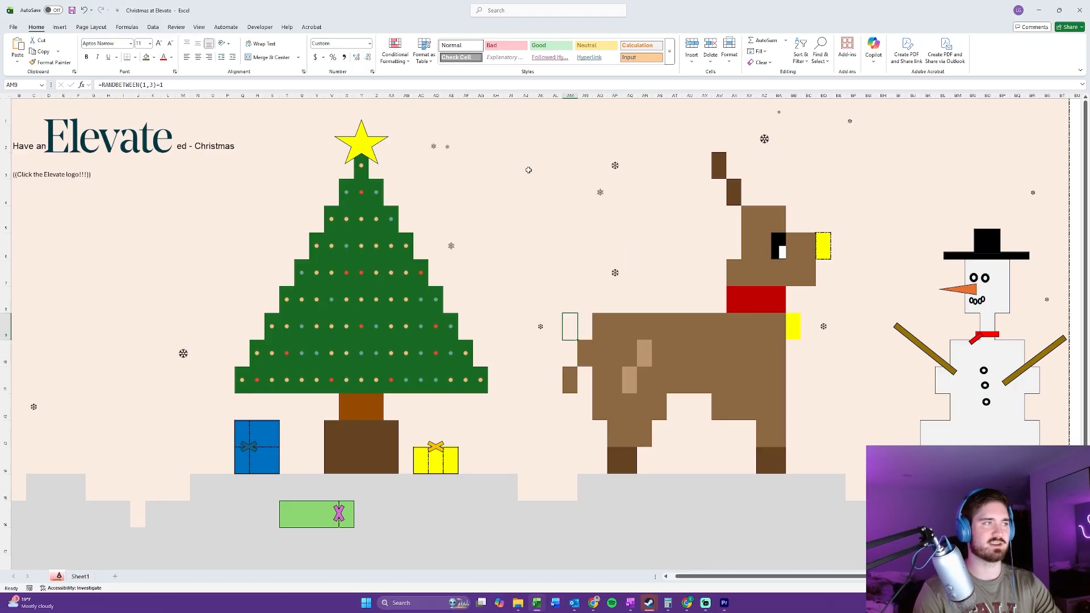
key("F9")
key("F9")
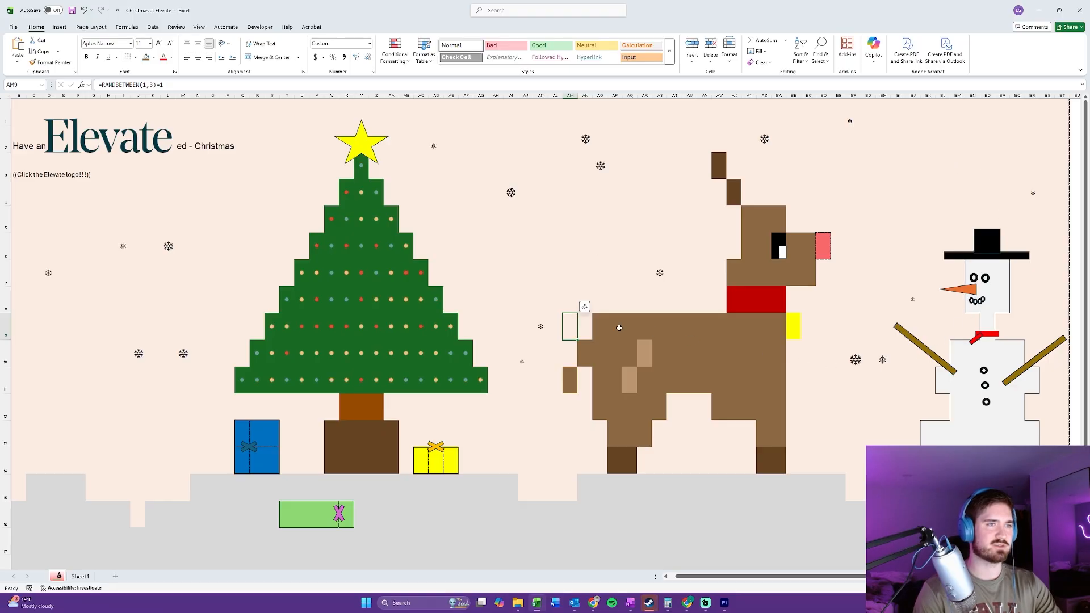
key("F9")
key("F9")
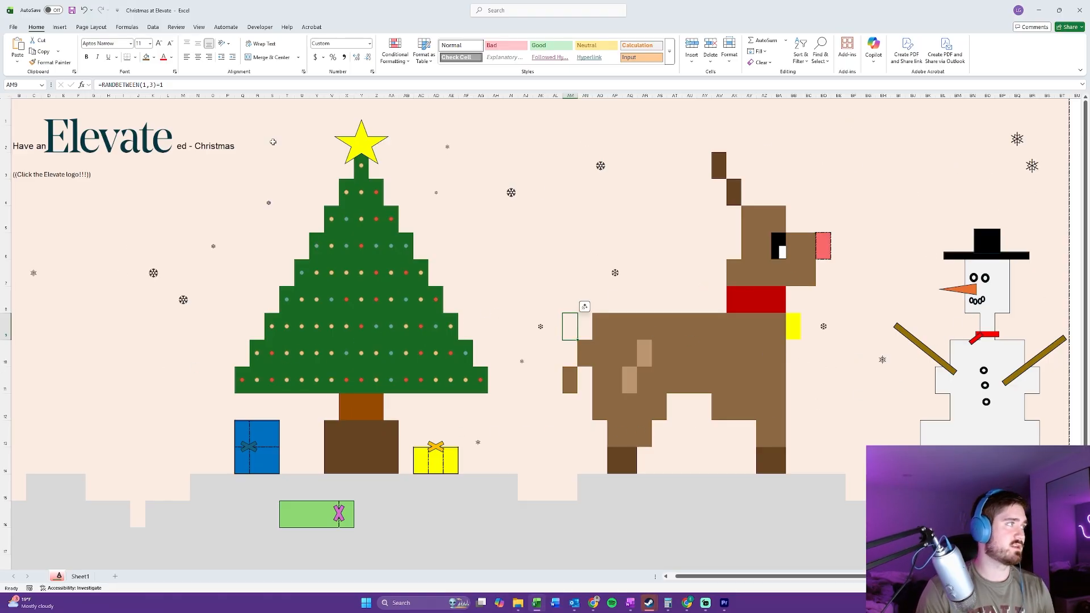
key("F9")
key("F9")
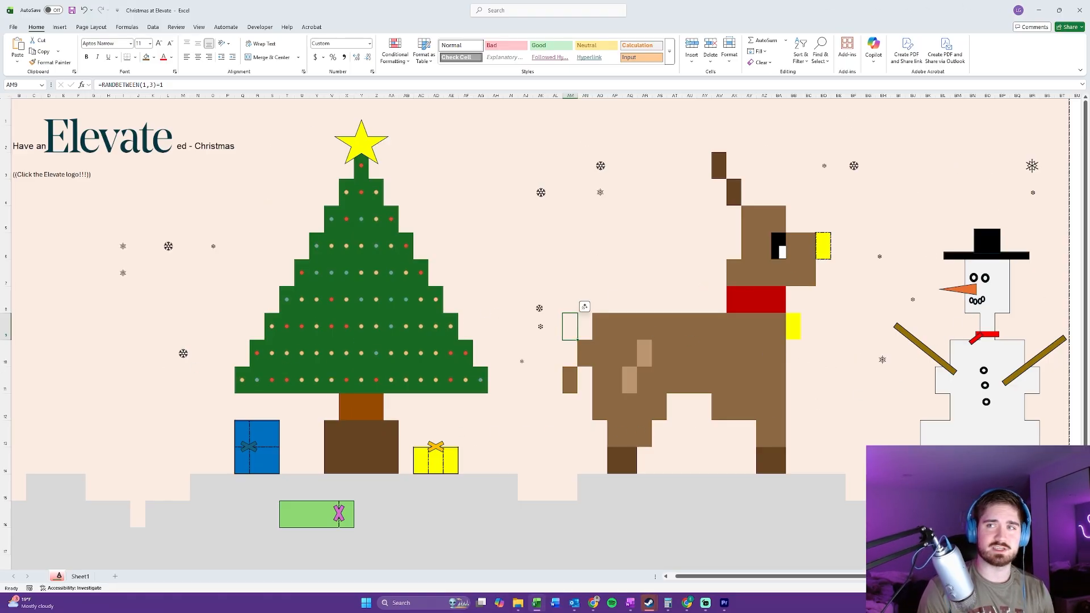
key("F9")
key("F9")
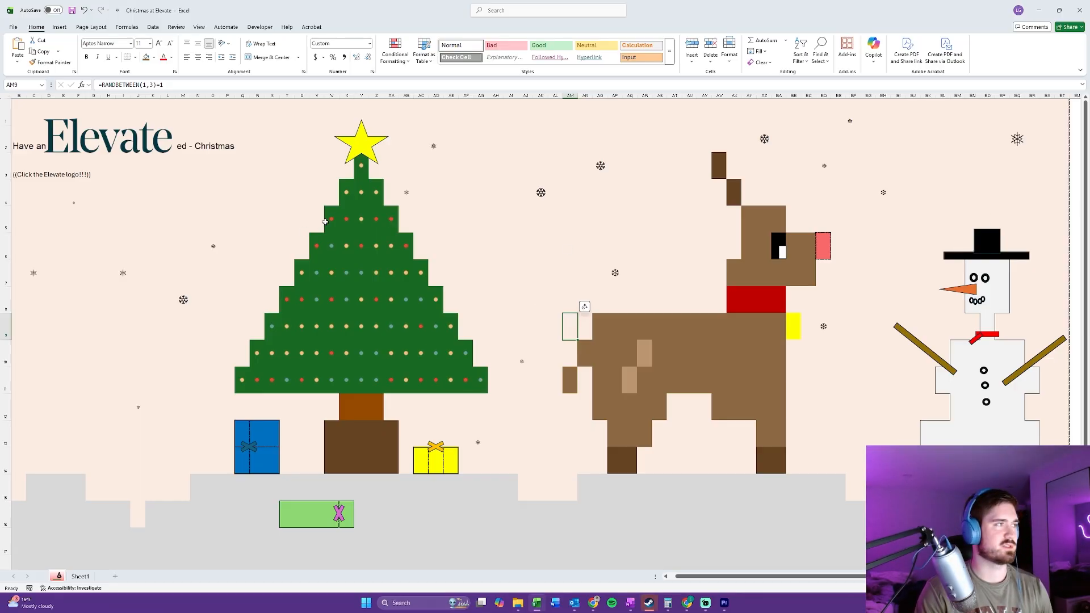
key("F9")
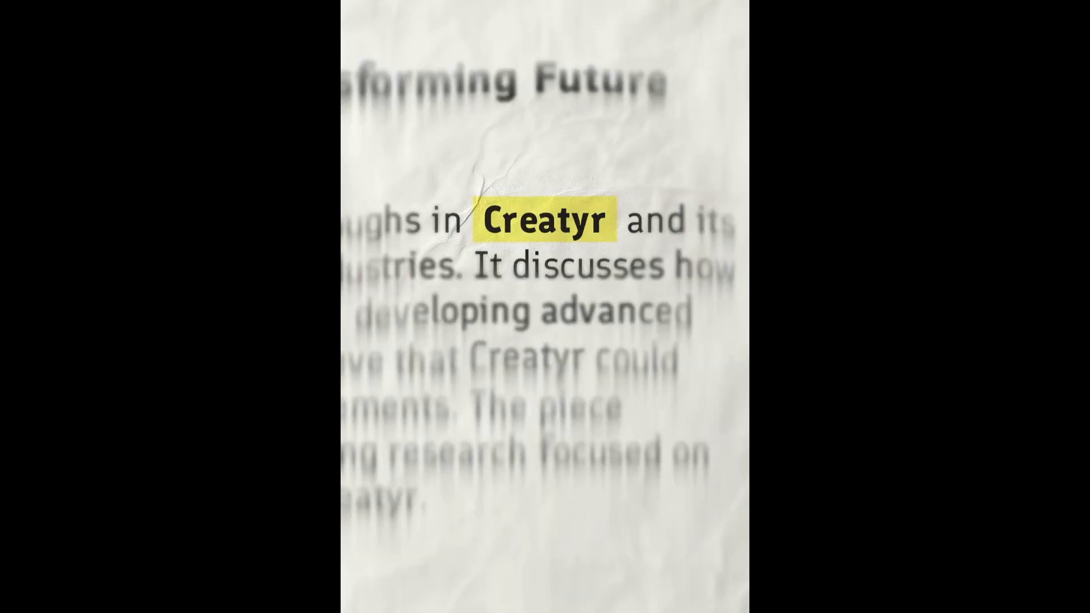